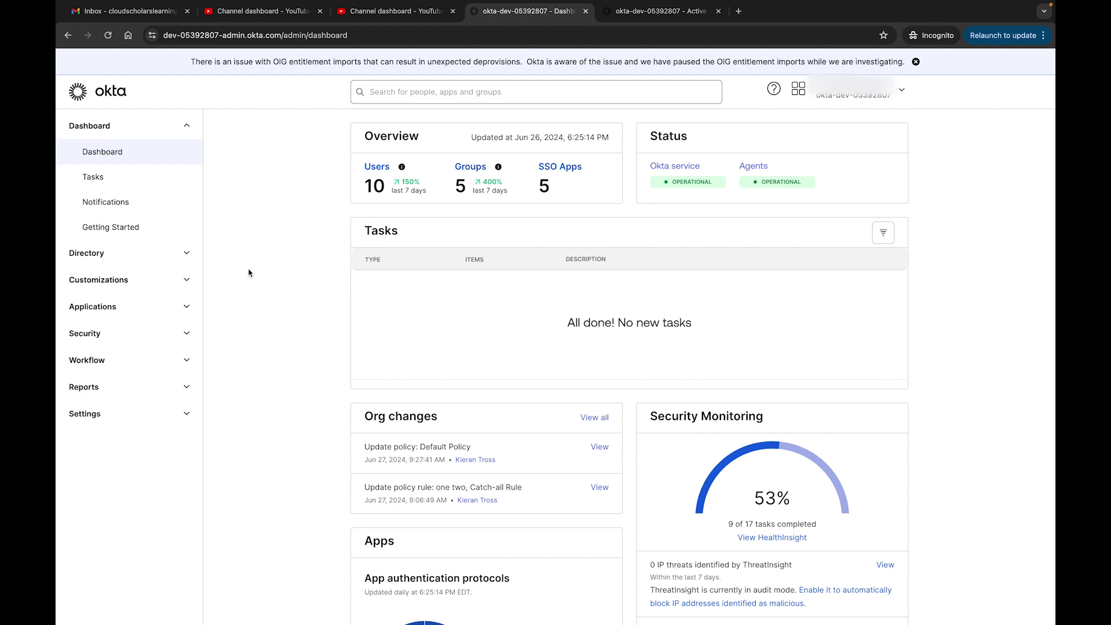
Expand the Applications section in the left sidebar of the dashboard.
{"action": "left_click", "coordinate": [146, 312]}
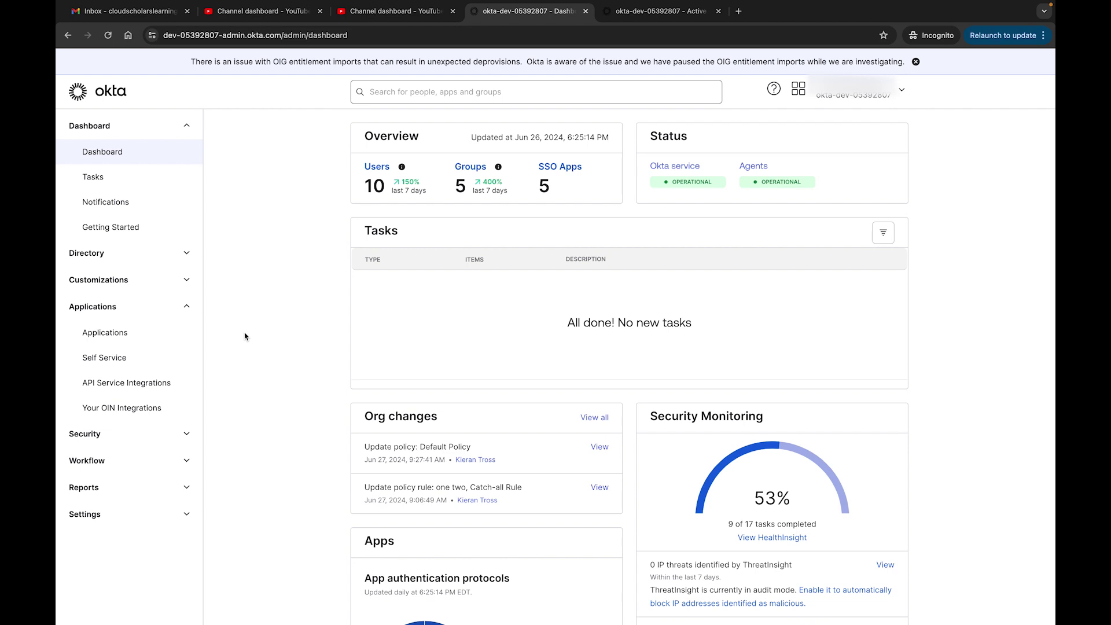
Open the authentication policy details from the Okta Admin Console app's Sign On settings.
{"action": "left_click", "coordinate": [128, 340]}
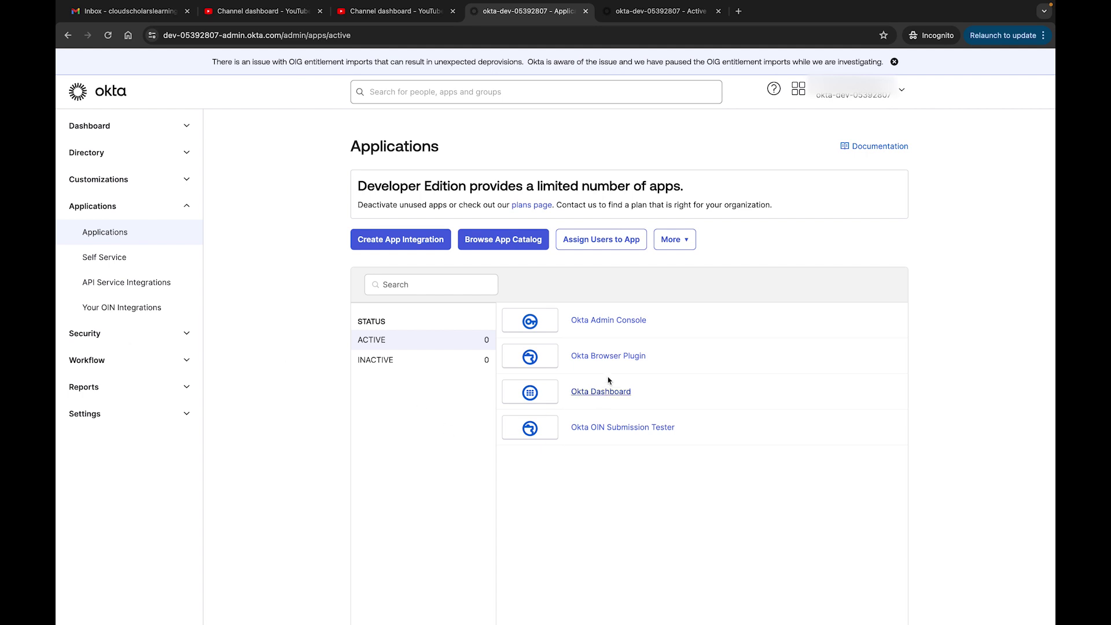
{"action": "left_click", "coordinate": [619, 322]}
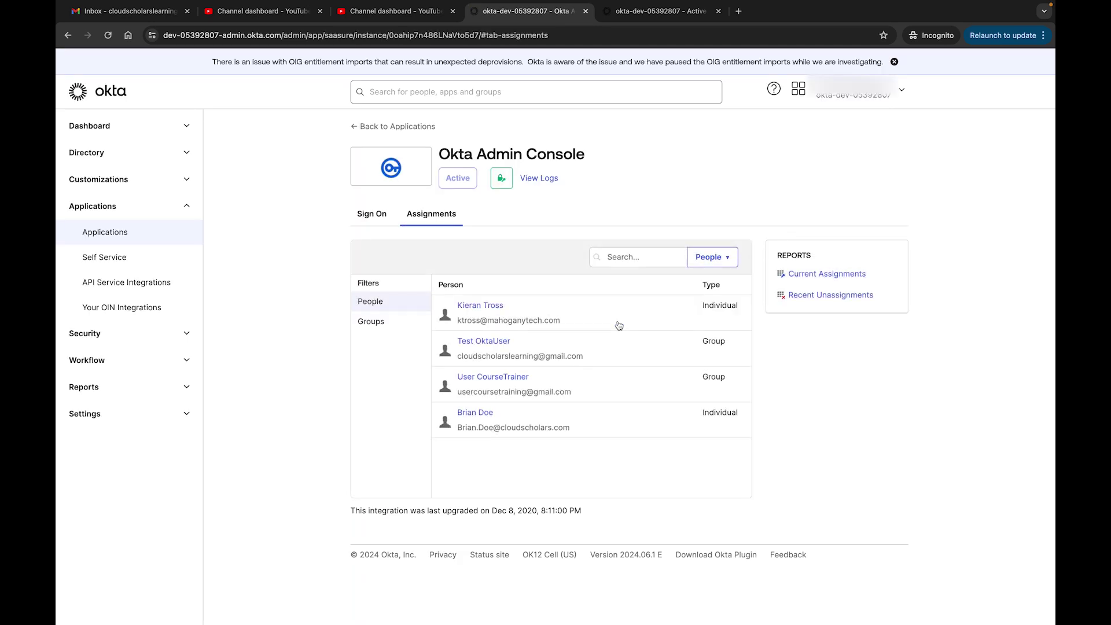
{"action": "left_click", "coordinate": [374, 214]}
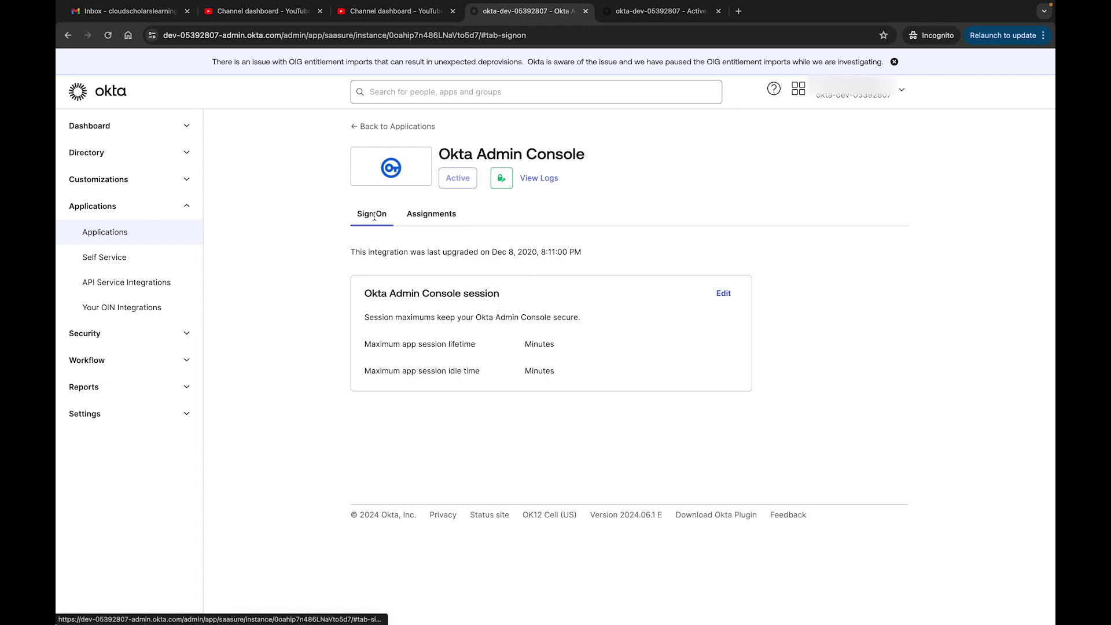
{"action": "left_click", "coordinate": [651, 313]}
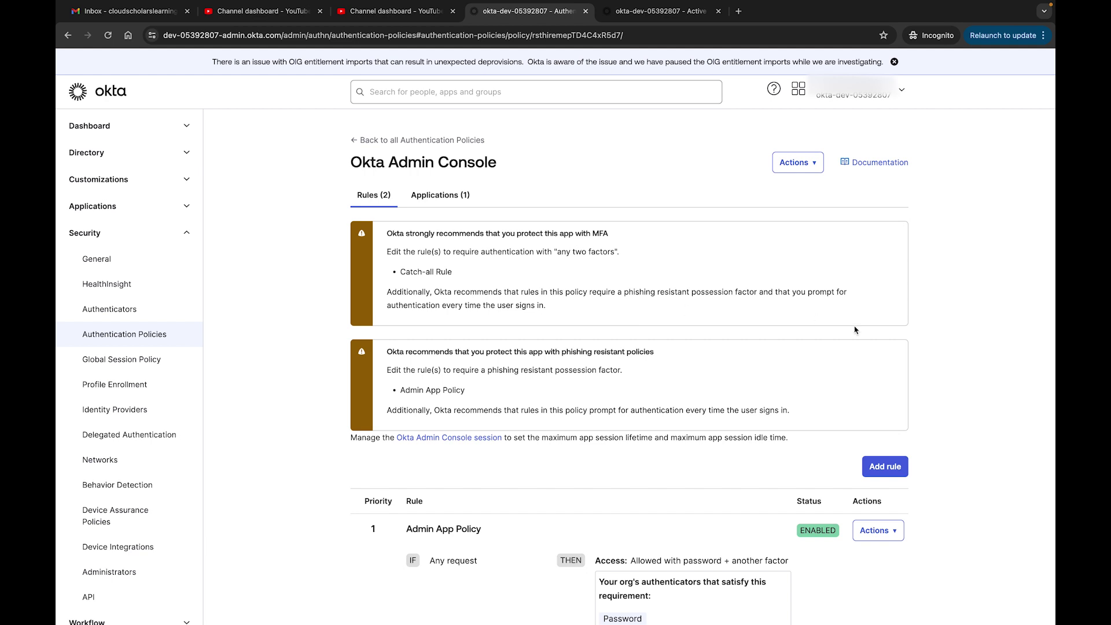
Open the Admin App Policy rule for editing to review its settings.
{"action": "scroll", "coordinate": [952, 347], "scroll_direction": "down", "scroll_amount": 1}
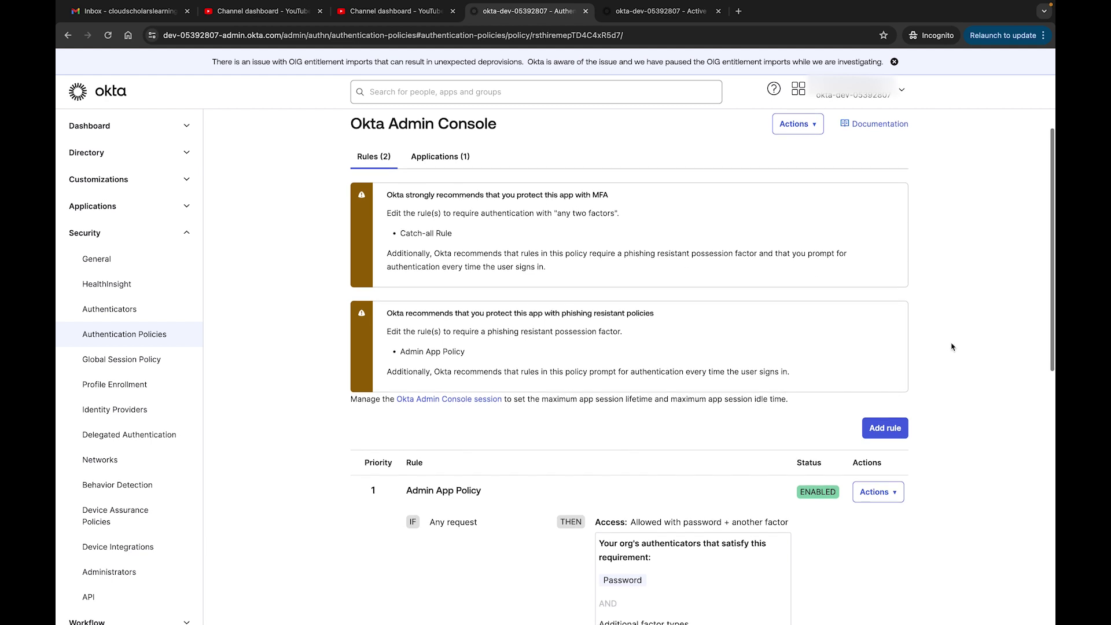
{"action": "scroll", "coordinate": [951, 347], "scroll_direction": "down", "scroll_amount": 2}
{"action": "scroll", "coordinate": [952, 346], "scroll_direction": "down", "scroll_amount": 3}
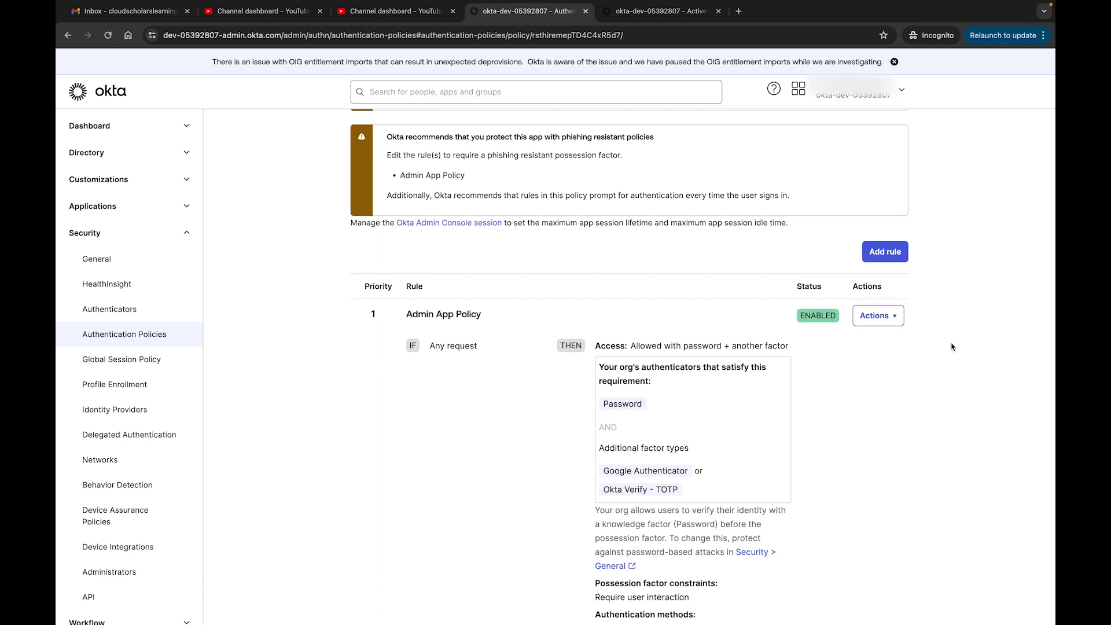
{"action": "scroll", "coordinate": [952, 347], "scroll_direction": "up", "scroll_amount": 3}
{"action": "scroll", "coordinate": [952, 347], "scroll_direction": "down", "scroll_amount": 1}
{"action": "scroll", "coordinate": [952, 350], "scroll_direction": "down", "scroll_amount": 2}
{"action": "left_click", "coordinate": [895, 364]}
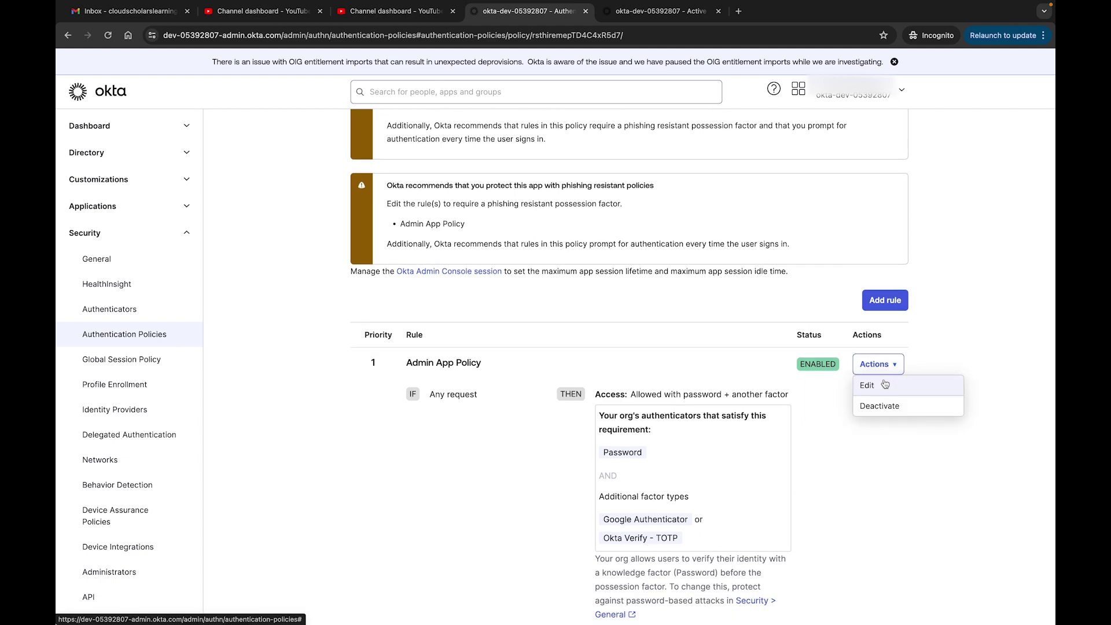
{"action": "left_click", "coordinate": [881, 384]}
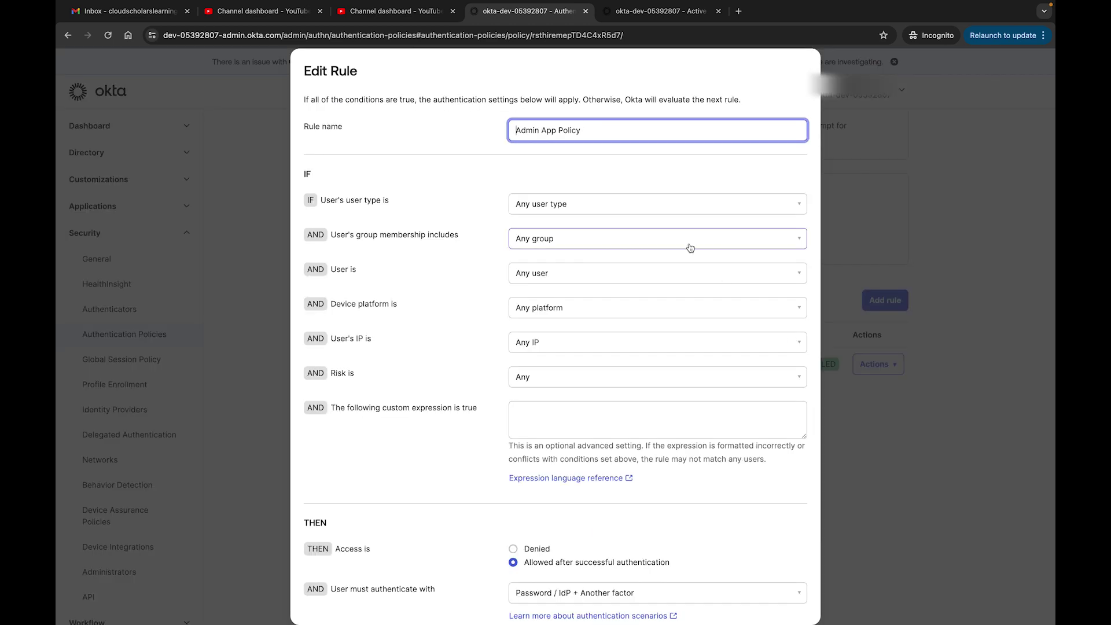
Cancel the rule editor without changes and return to Authentication Policies.
{"action": "scroll", "coordinate": [579, 231], "scroll_direction": "down", "scroll_amount": 8}
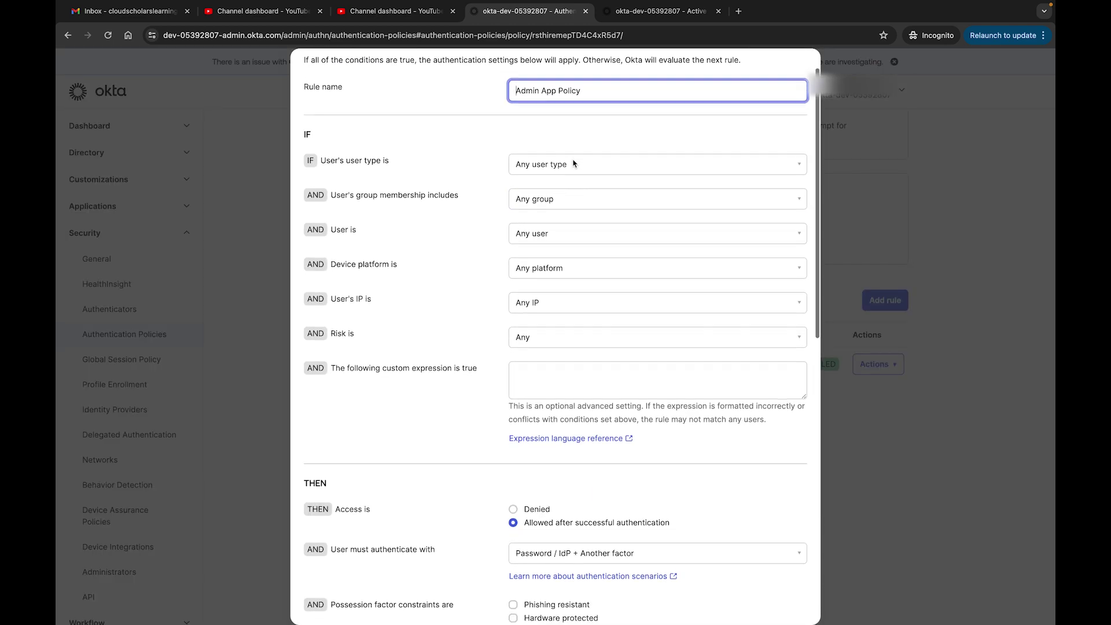
{"action": "scroll", "coordinate": [593, 395], "scroll_direction": "down", "scroll_amount": 5}
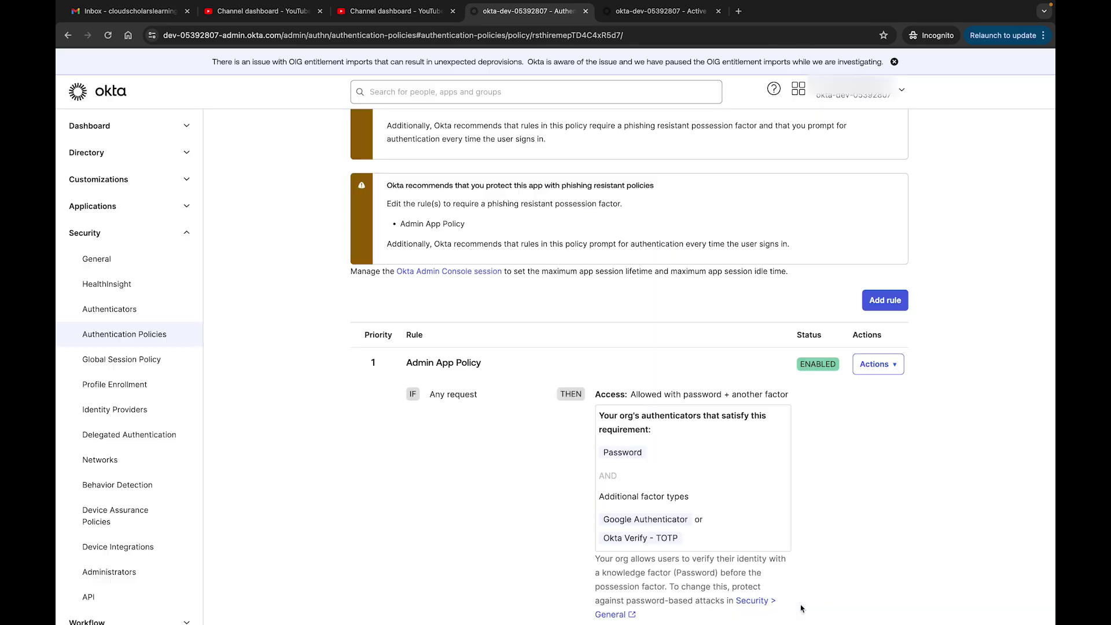
{"action": "left_click", "coordinate": [790, 603]}
{"action": "left_click", "coordinate": [124, 335]}
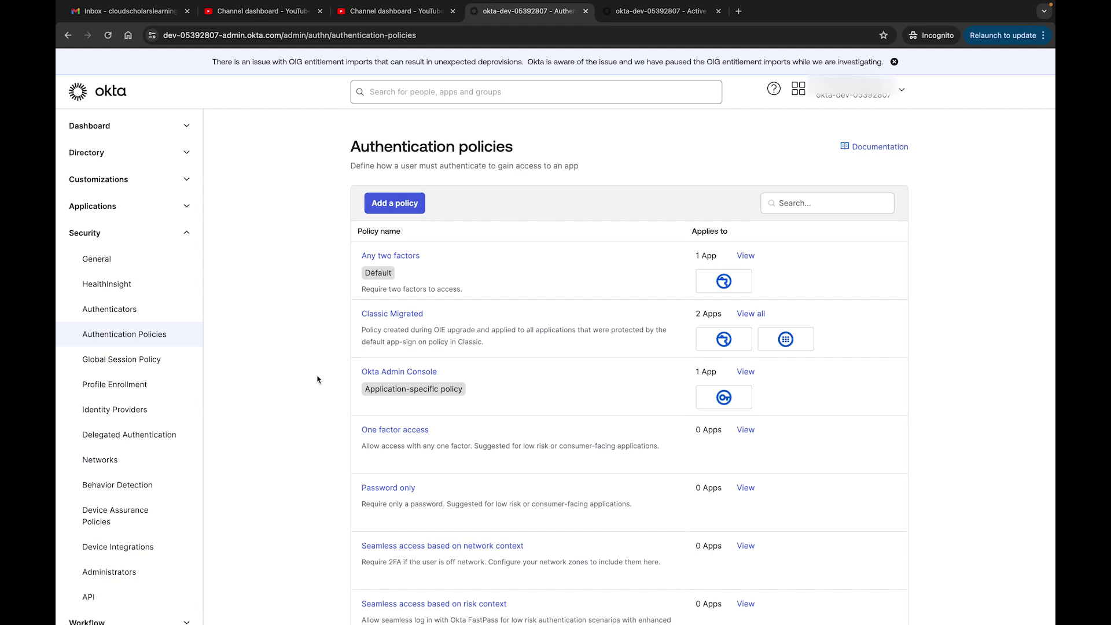
Add and save a 'Contractors Policy' authentication policy, reusing the name as its description.
{"action": "left_click", "coordinate": [420, 207]}
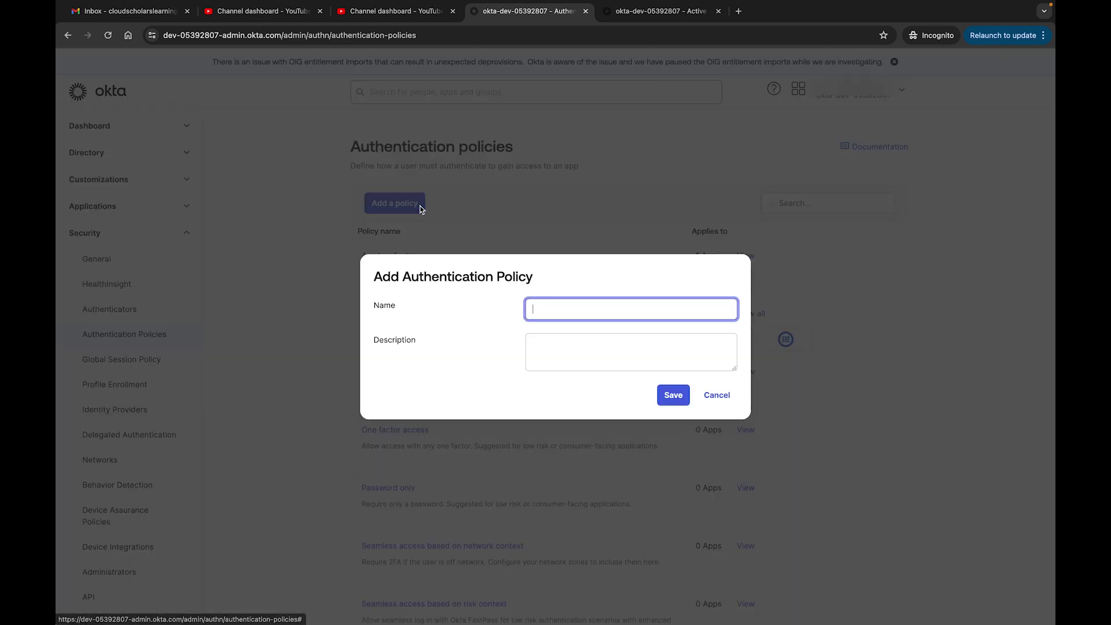
{"action": "type", "text": "Con"}
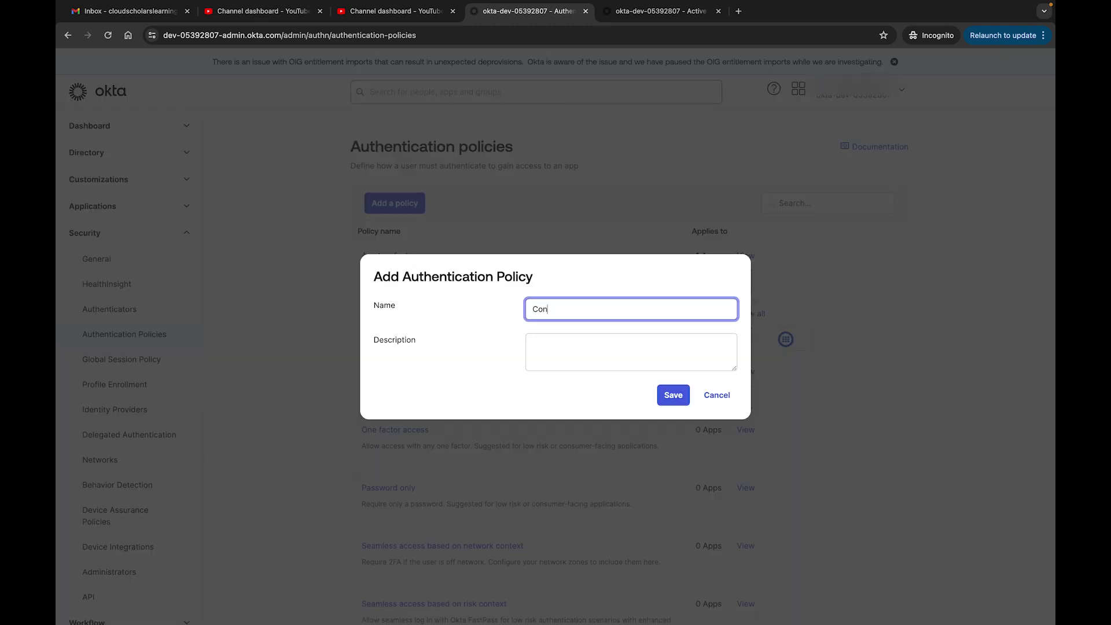
{"action": "type", "text": "tractors Policy"}
{"action": "key", "text": "super+a"}
{"action": "key", "text": "super+c"}
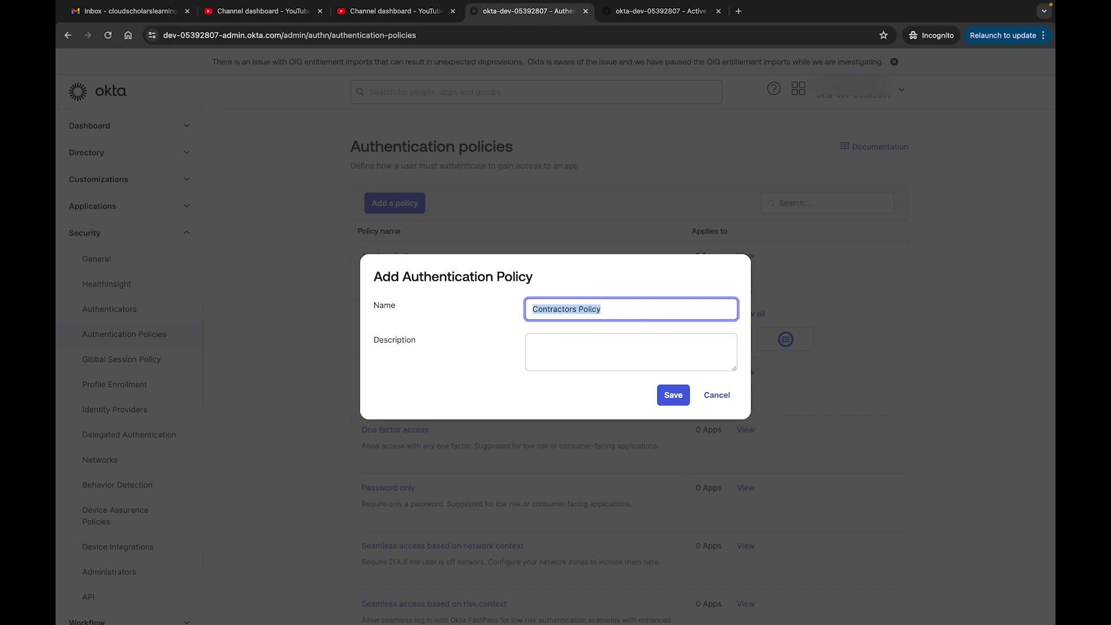
{"action": "key", "text": "Tab"}
{"action": "key", "text": "super+v"}
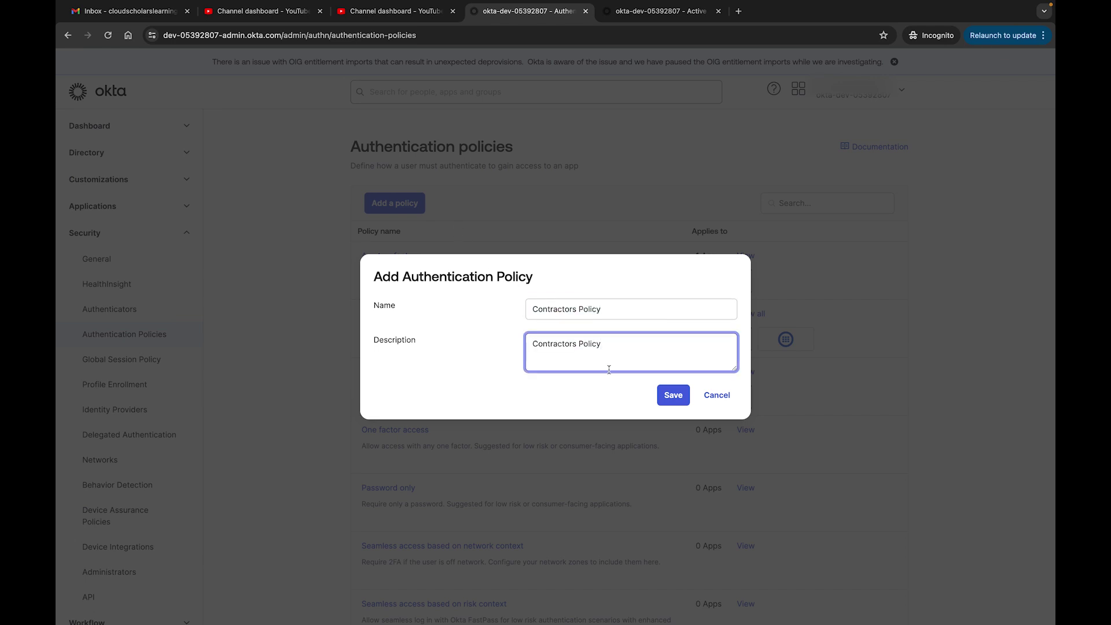
{"action": "left_click", "coordinate": [661, 397]}
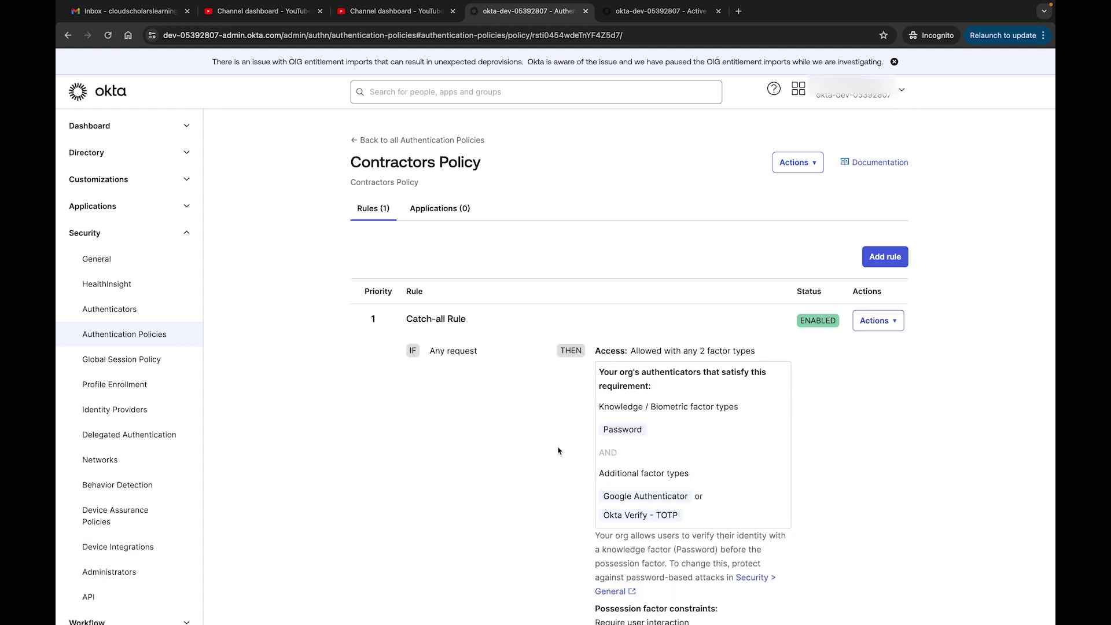
{"action": "scroll", "coordinate": [559, 451], "scroll_direction": "down", "scroll_amount": 3}
{"action": "scroll", "coordinate": [559, 451], "scroll_direction": "up", "scroll_amount": 3}
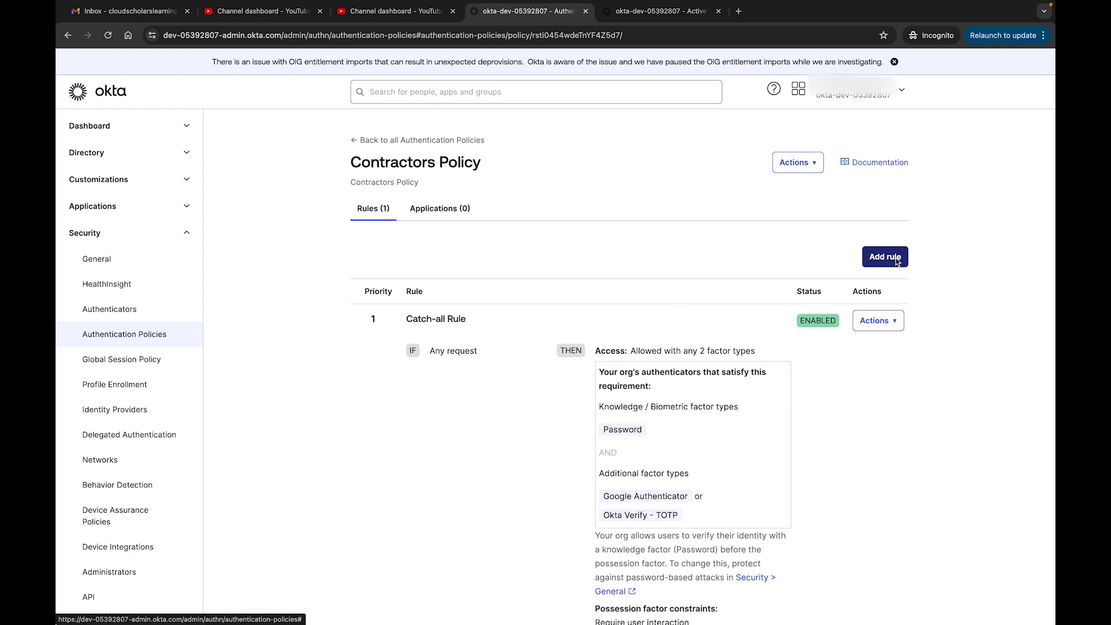
{"action": "left_click", "coordinate": [880, 326]}
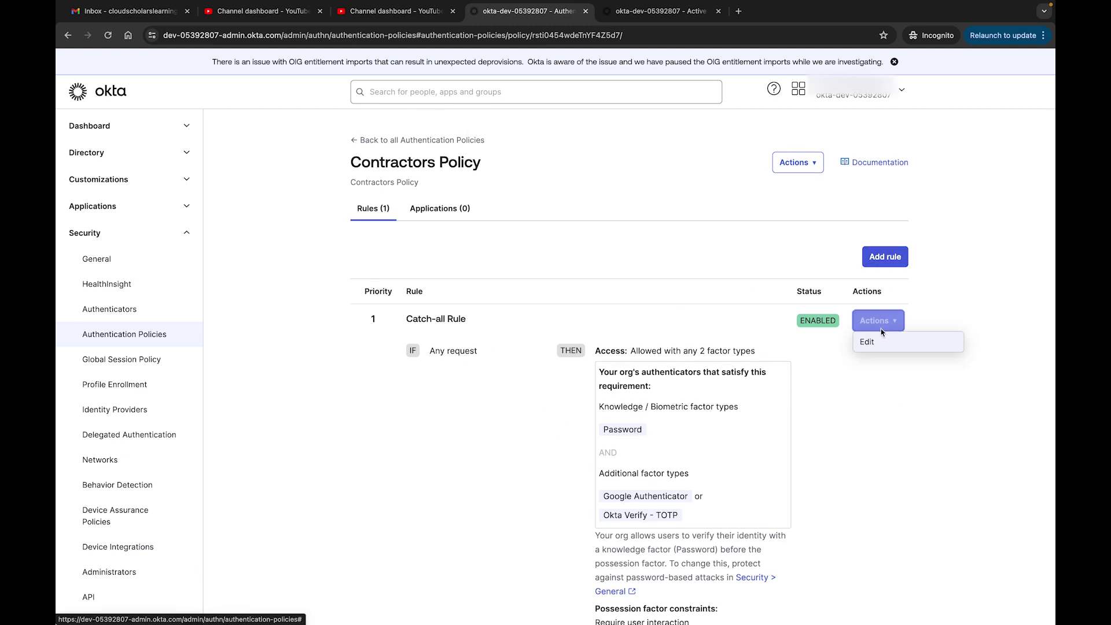
{"action": "left_click", "coordinate": [880, 348]}
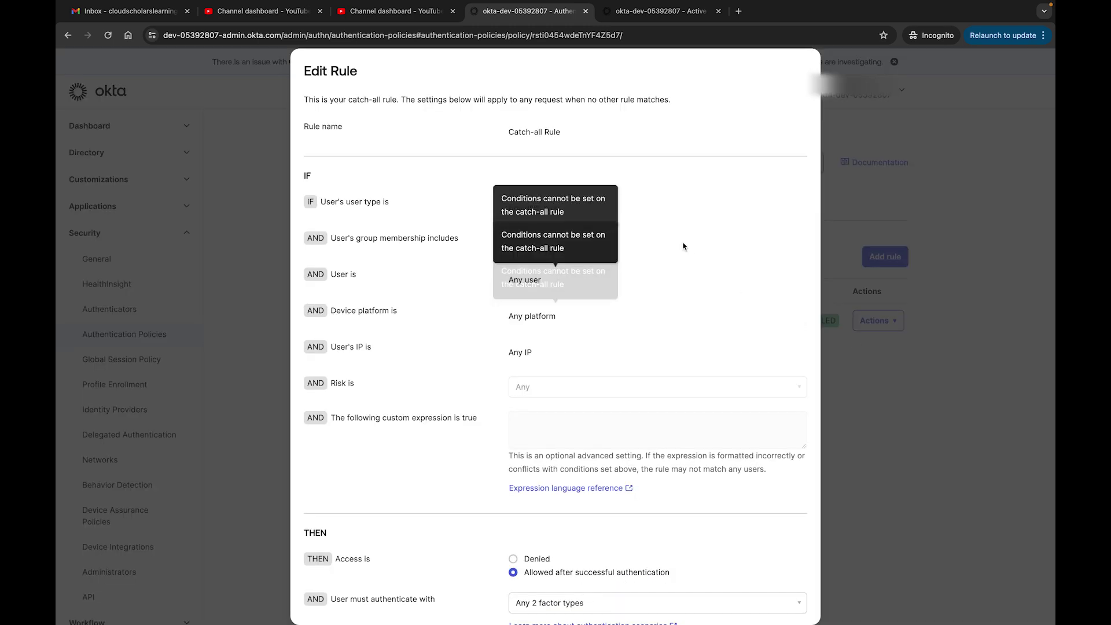
{"action": "triple_click", "coordinate": [530, 134]}
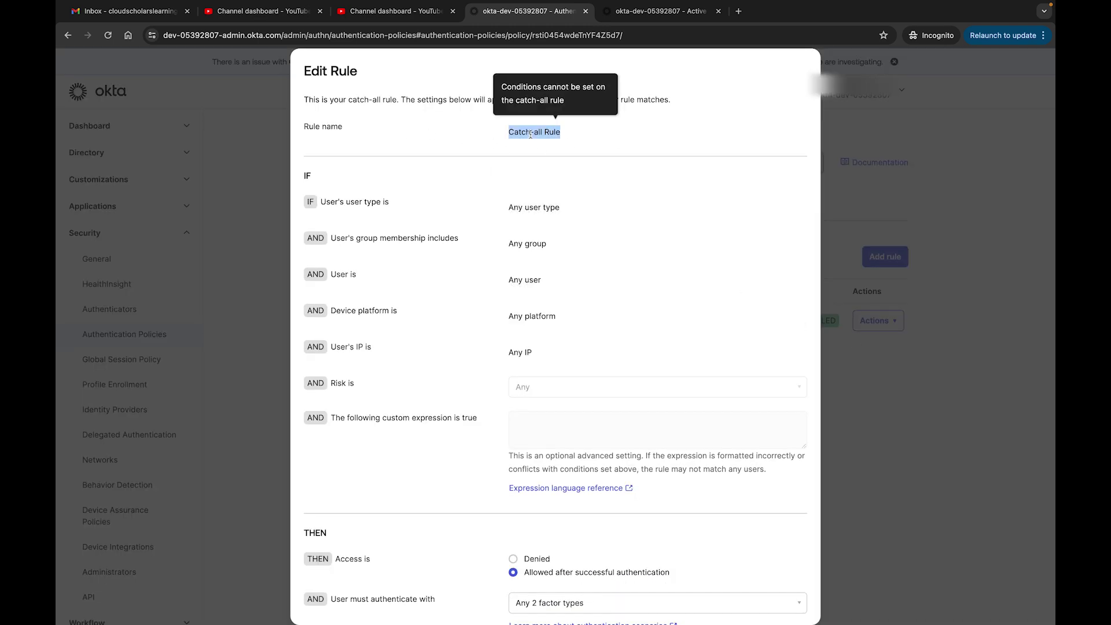
{"action": "scroll", "coordinate": [780, 460], "scroll_direction": "down", "scroll_amount": 2}
{"action": "scroll", "coordinate": [780, 460], "scroll_direction": "down", "scroll_amount": 10}
{"action": "left_click", "coordinate": [785, 596]}
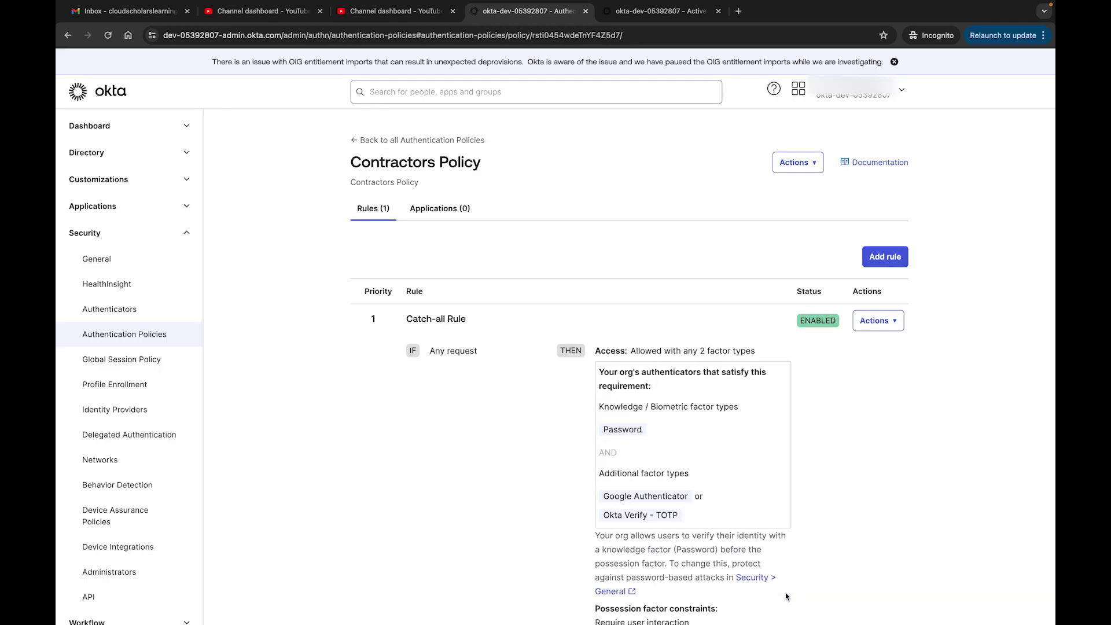
Add a new rule to Contractors Policy named 'Contractors Rule'.
{"action": "left_click", "coordinate": [883, 260]}
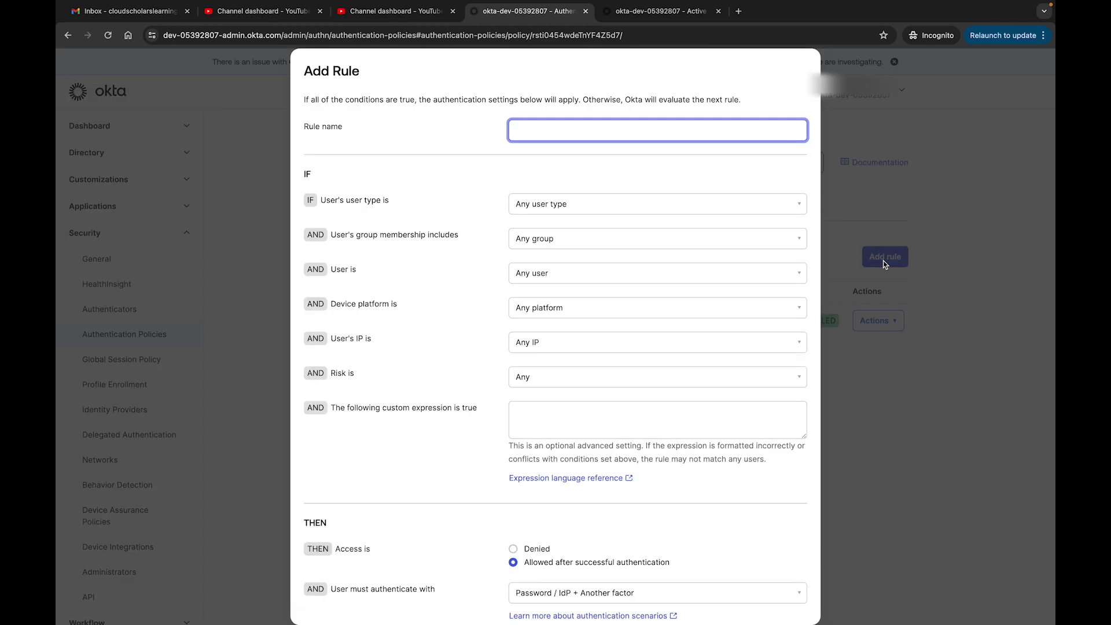
{"action": "type", "text": "Contractors Rule"}
Keep the rule's user type condition set to Any user type.
{"action": "left_click", "coordinate": [634, 204]}
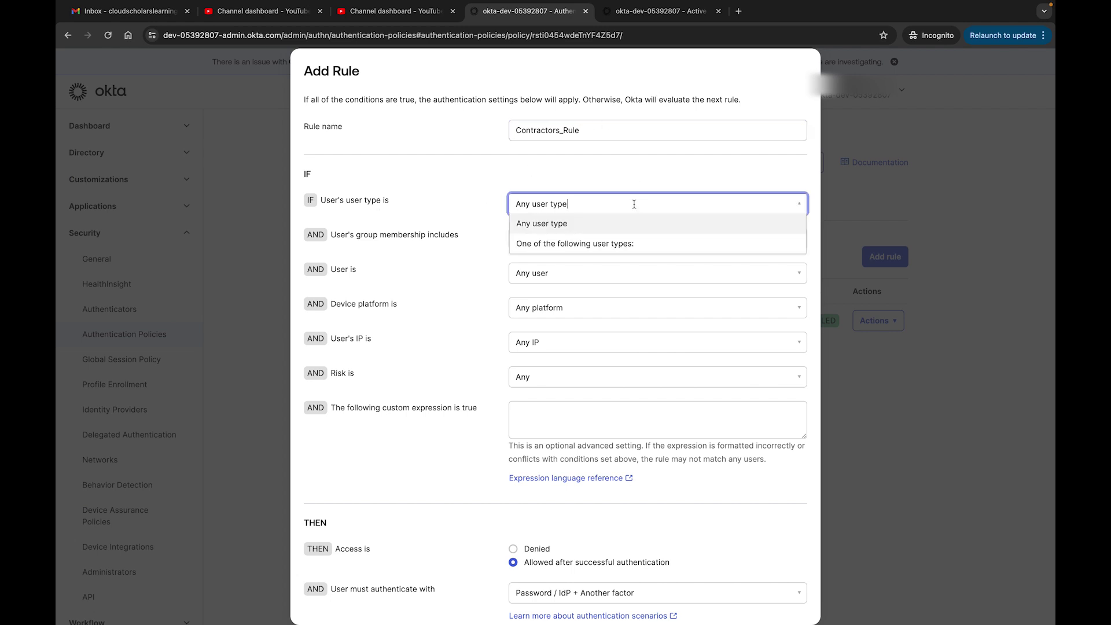
{"action": "left_click", "coordinate": [601, 243]}
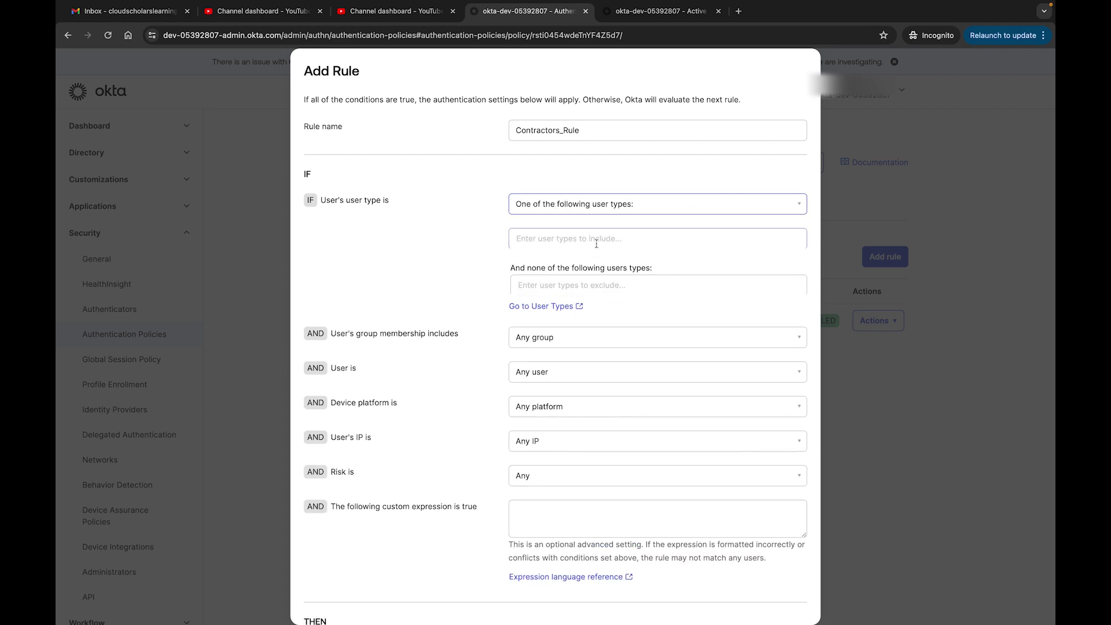
{"action": "left_click", "coordinate": [591, 239]}
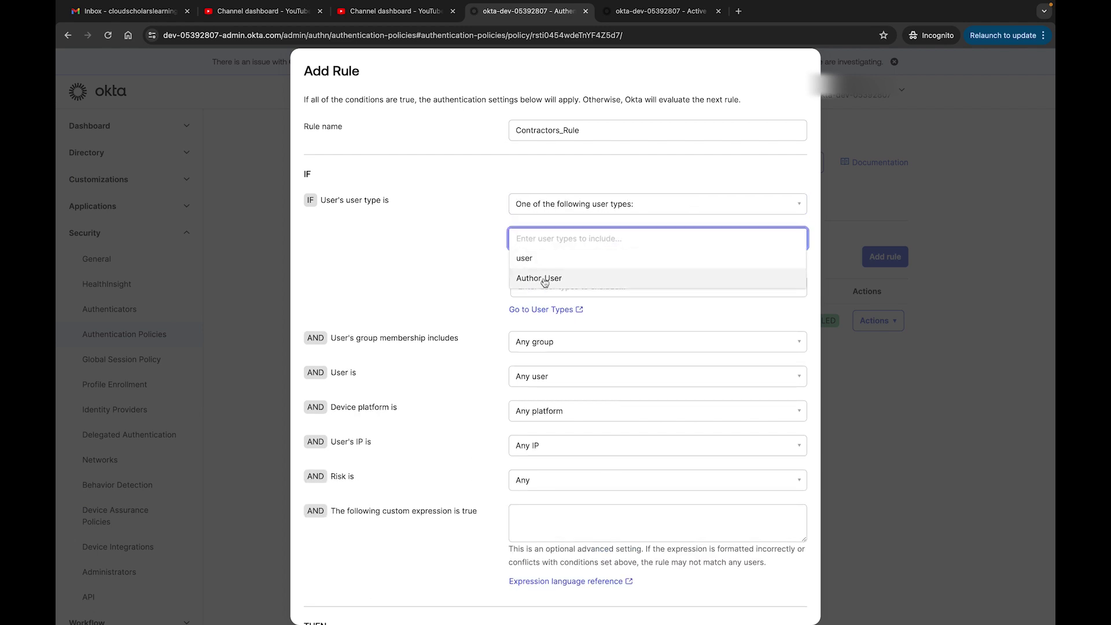
{"action": "left_click", "coordinate": [429, 287]}
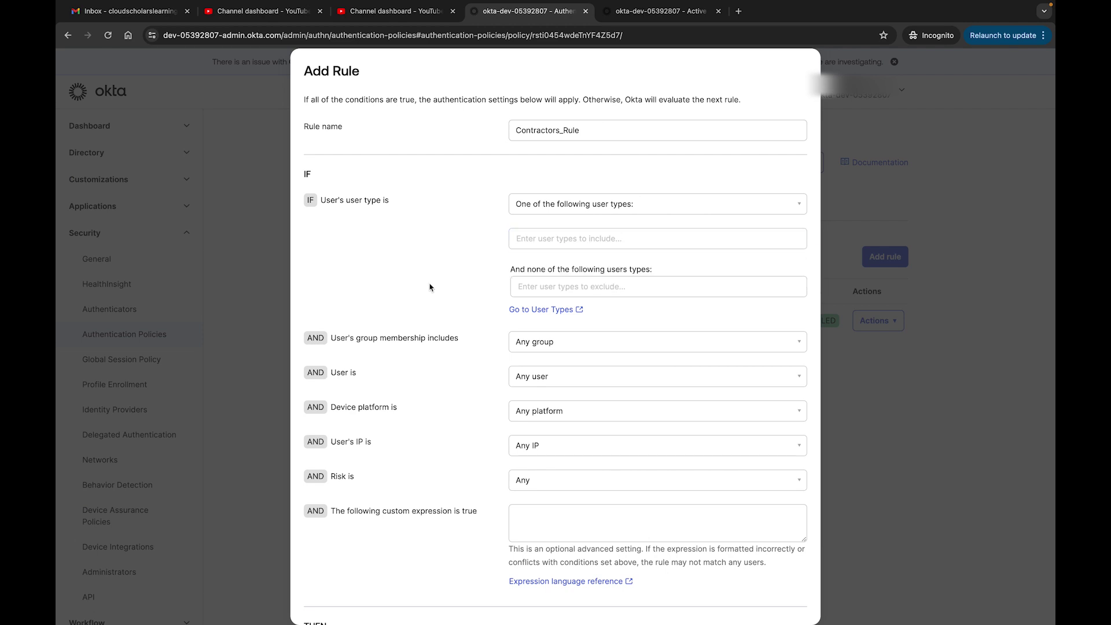
{"action": "left_click", "coordinate": [645, 207]}
{"action": "left_click", "coordinate": [579, 220]}
{"action": "left_click", "coordinate": [496, 175]}
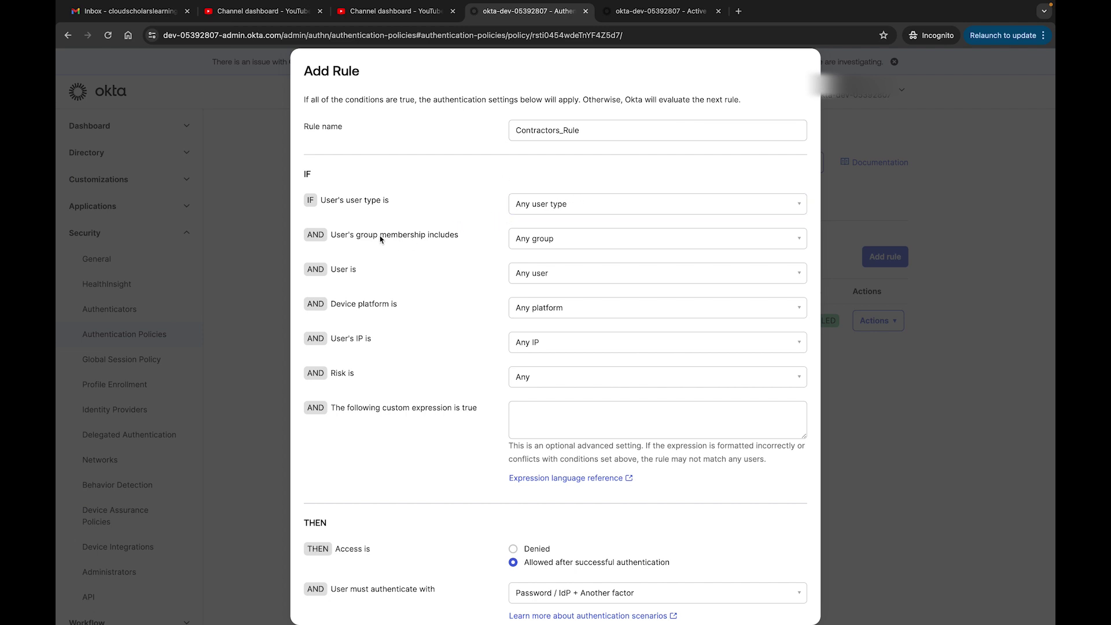
Limit group membership to at least one of the groups: Contractors.
{"action": "left_click", "coordinate": [564, 248]}
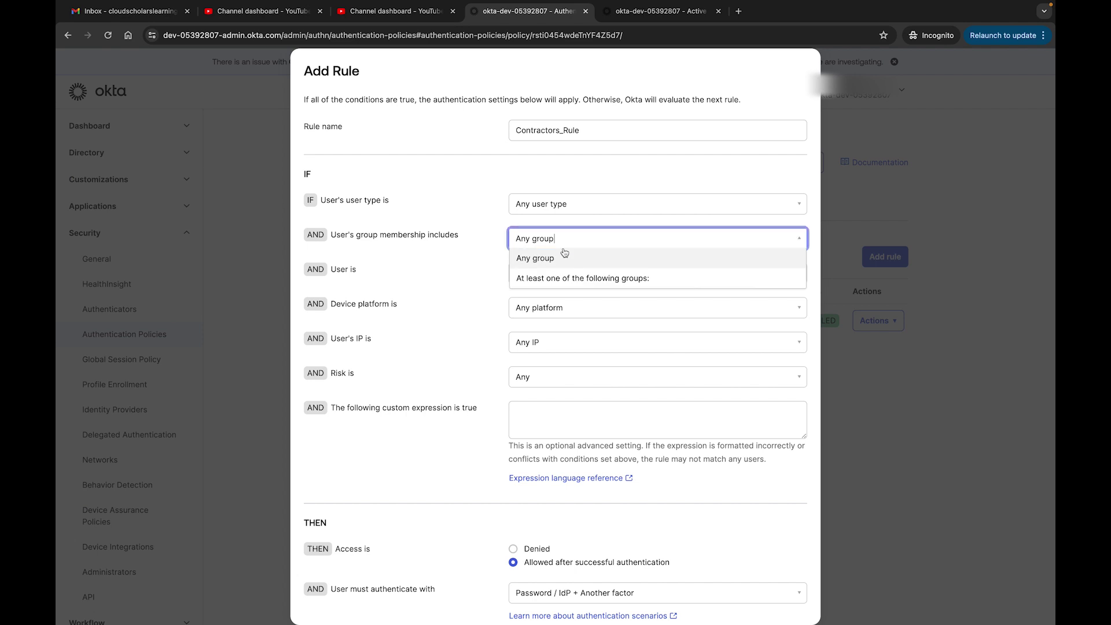
{"action": "left_click", "coordinate": [551, 278]}
{"action": "left_click", "coordinate": [550, 278]}
{"action": "type", "text": "Contr"}
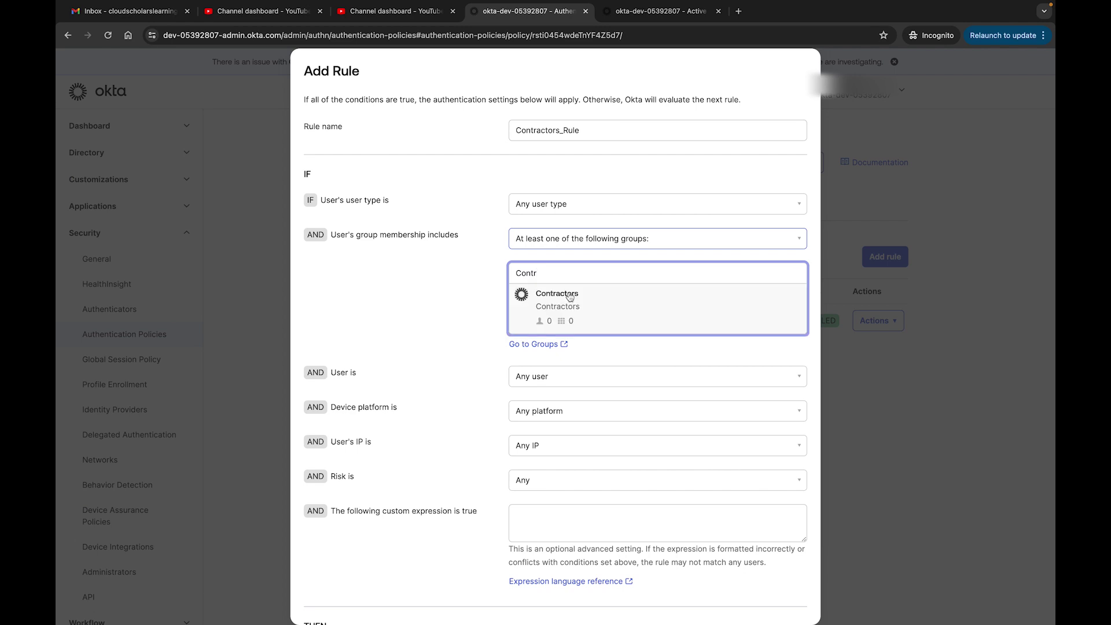
{"action": "left_click", "coordinate": [561, 296]}
{"action": "scroll", "coordinate": [559, 304], "scroll_direction": "down", "scroll_amount": 1}
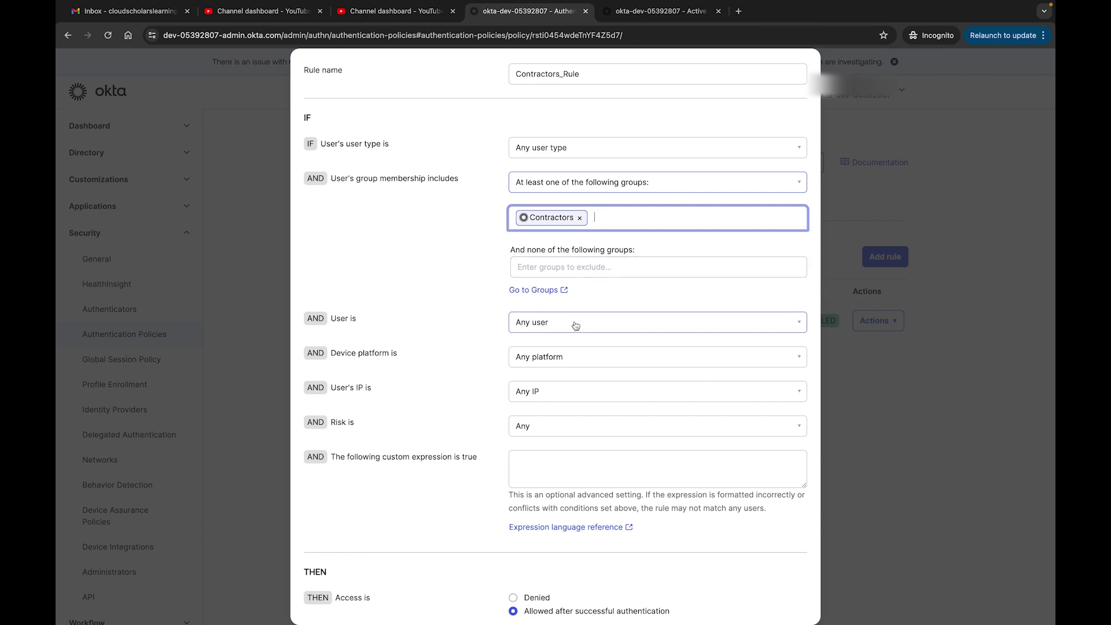
{"action": "scroll", "coordinate": [471, 319], "scroll_direction": "down", "scroll_amount": 2}
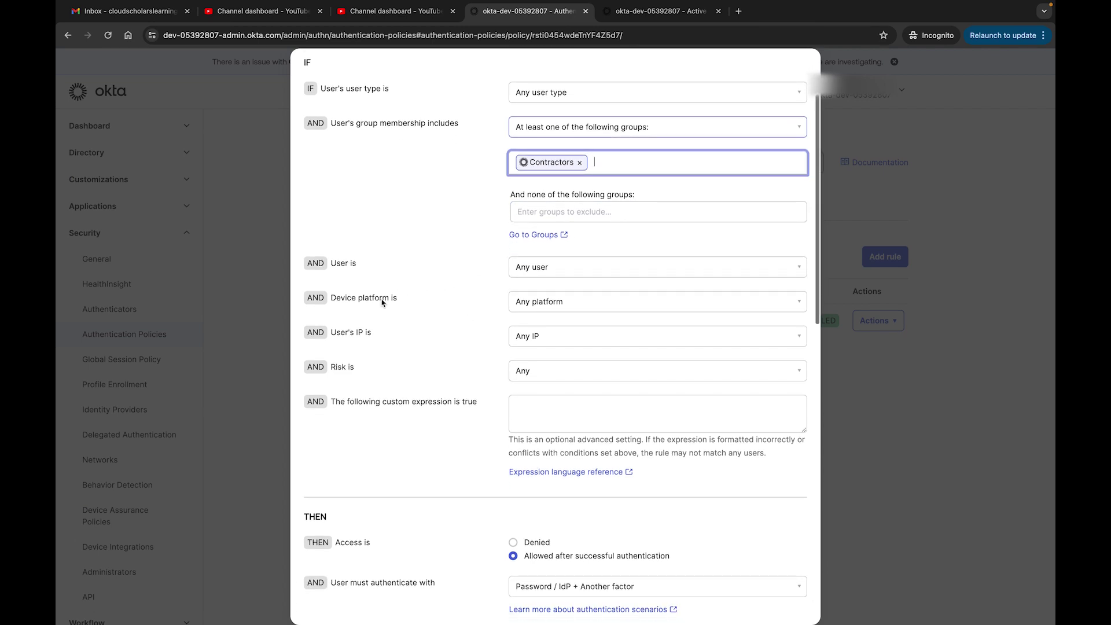
{"action": "left_click", "coordinate": [530, 305]}
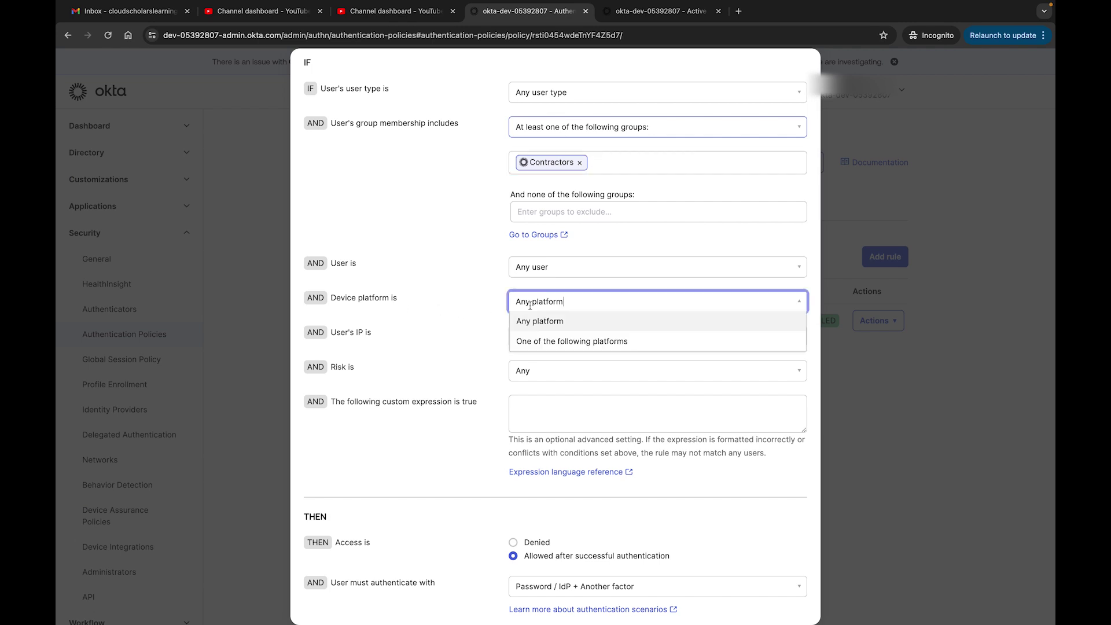
{"action": "left_click", "coordinate": [490, 299]}
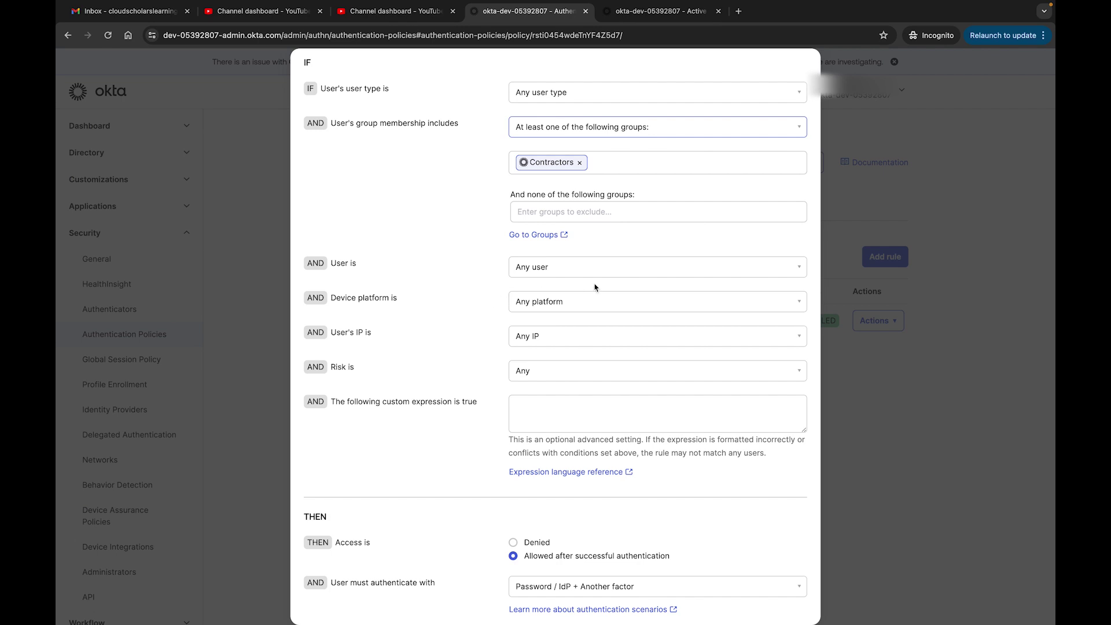
{"action": "scroll", "coordinate": [616, 287], "scroll_direction": "down", "scroll_amount": 1}
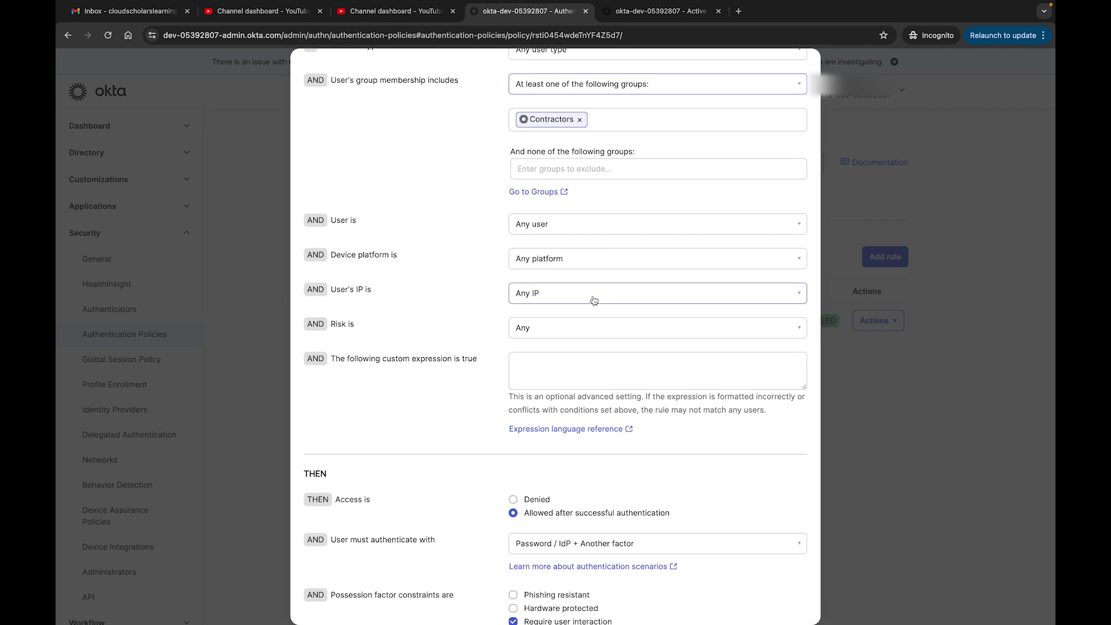
{"action": "left_click", "coordinate": [593, 295]}
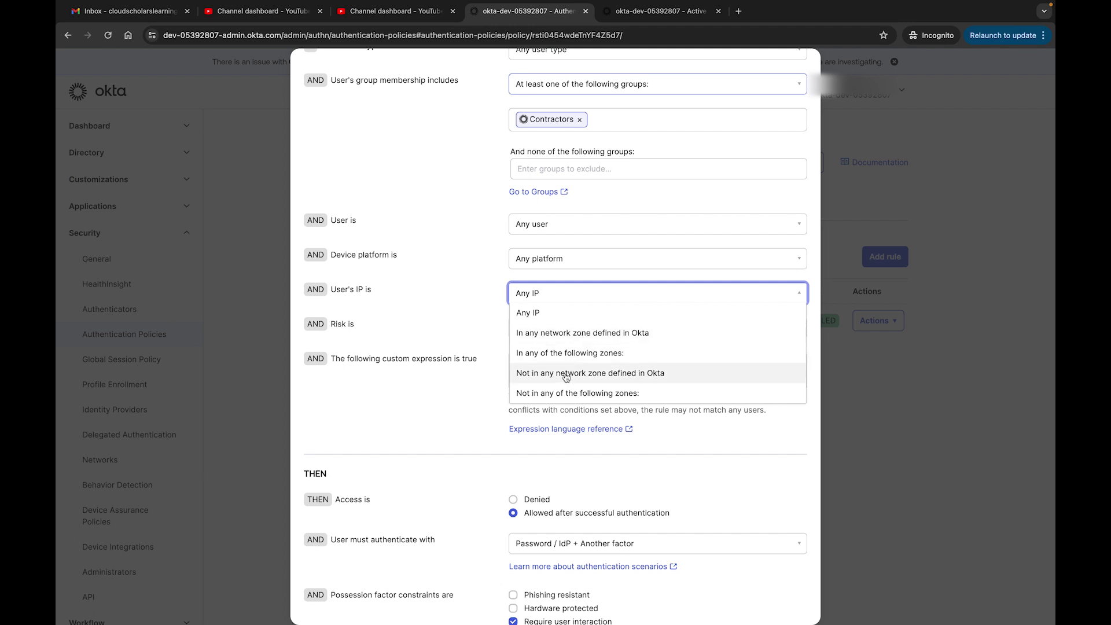
{"action": "left_click", "coordinate": [468, 393]}
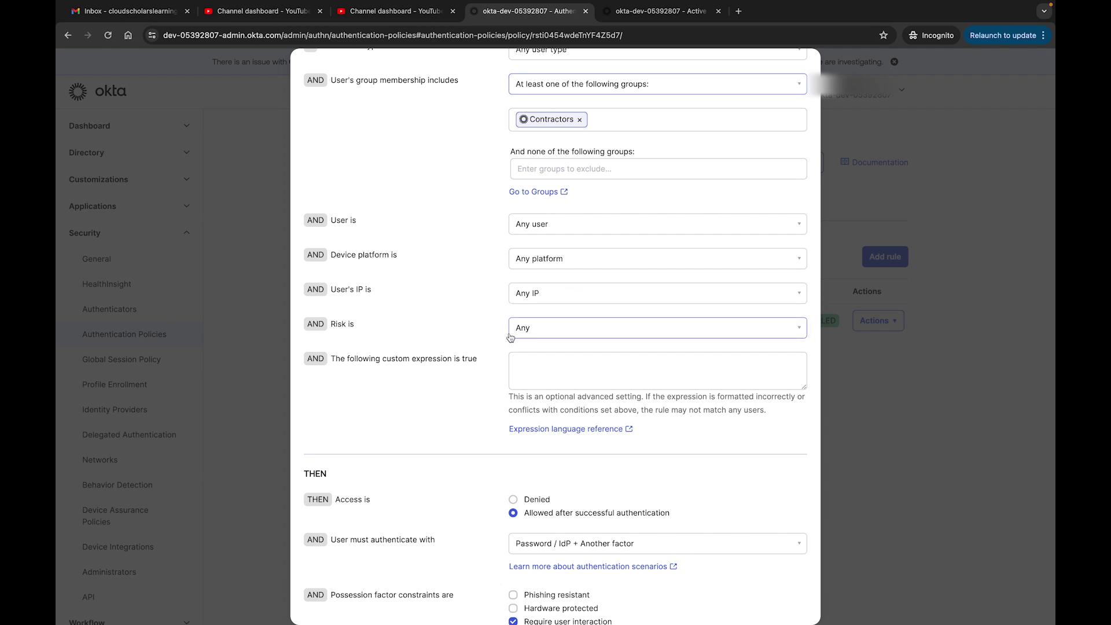
{"action": "left_click", "coordinate": [577, 327]}
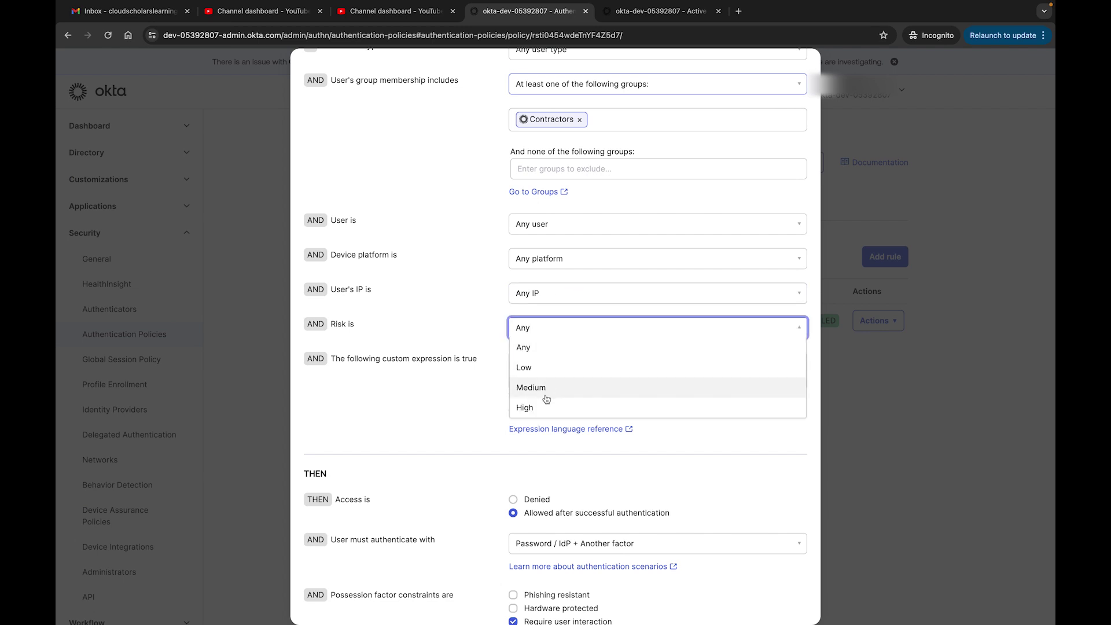
{"action": "left_click", "coordinate": [456, 404]}
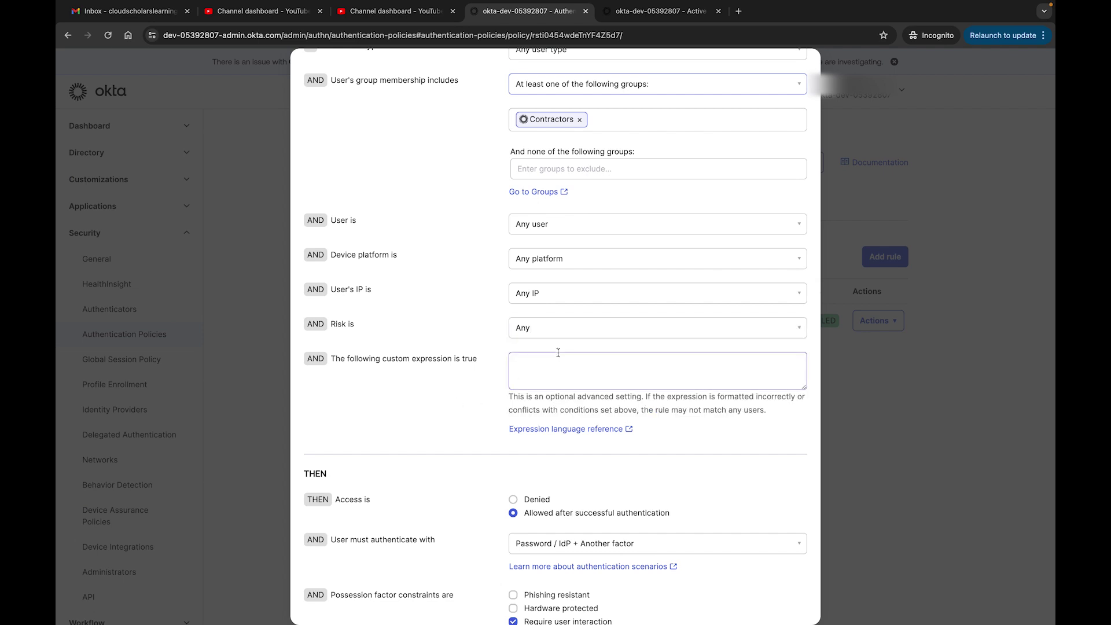
{"action": "scroll", "coordinate": [459, 358], "scroll_direction": "down", "scroll_amount": 3}
{"action": "left_click", "coordinate": [543, 301]}
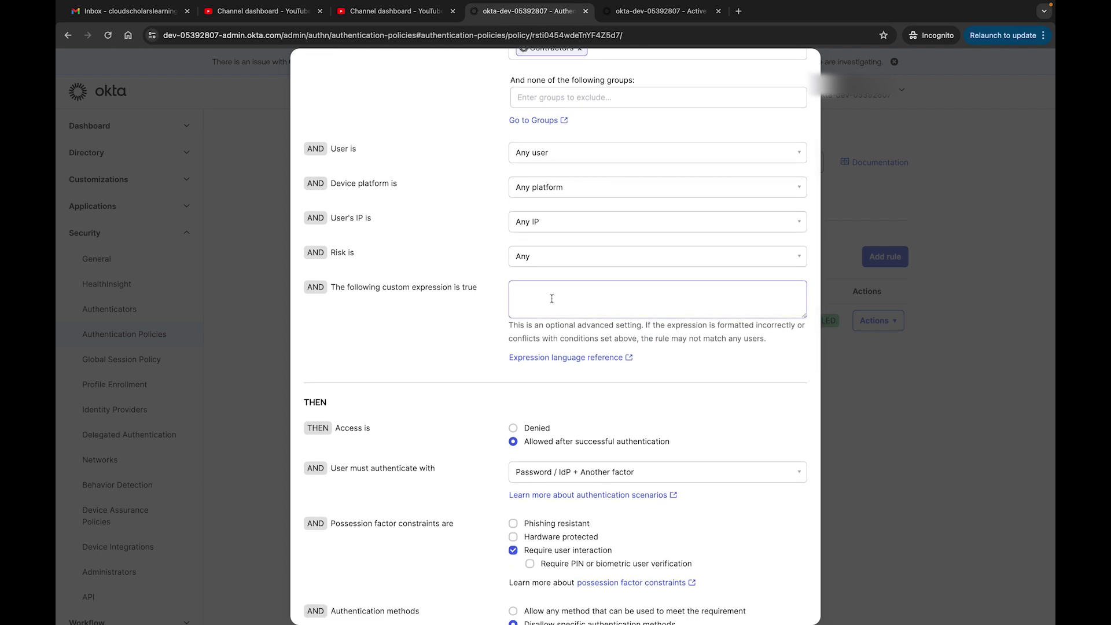
{"action": "left_click", "coordinate": [495, 319]}
{"action": "scroll", "coordinate": [454, 324], "scroll_direction": "down", "scroll_amount": 6}
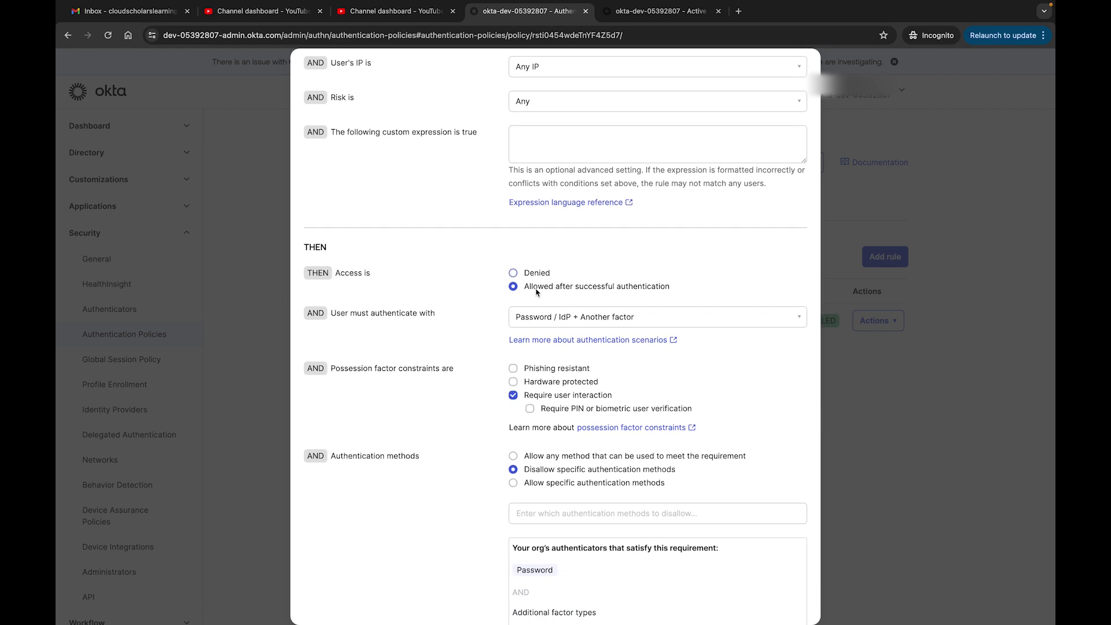
{"action": "scroll", "coordinate": [490, 260], "scroll_direction": "up", "scroll_amount": 12}
{"action": "scroll", "coordinate": [492, 255], "scroll_direction": "up", "scroll_amount": 3}
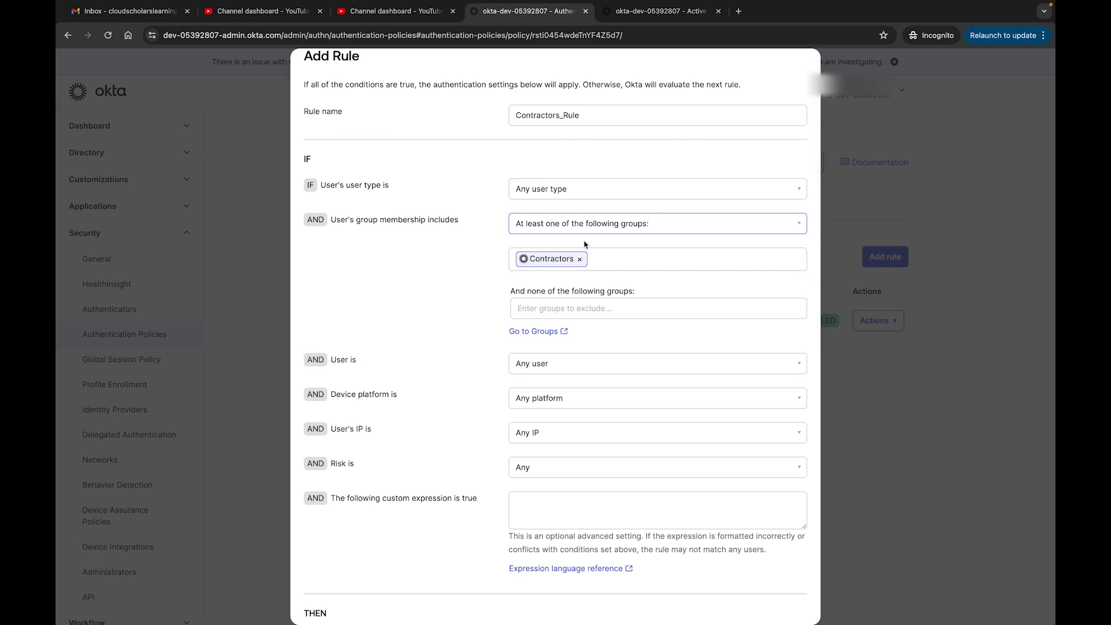
{"action": "scroll", "coordinate": [500, 409], "scroll_direction": "down", "scroll_amount": 11}
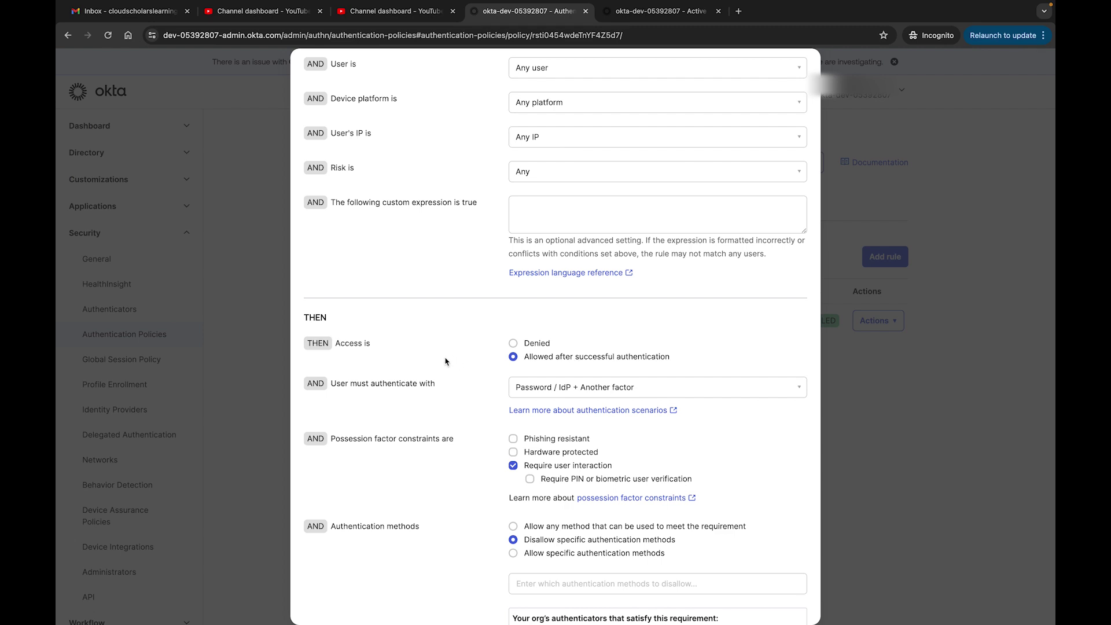
Change 'User must authenticate with' from Any 2 factor types to Password / IdP.
{"action": "left_click", "coordinate": [587, 389]}
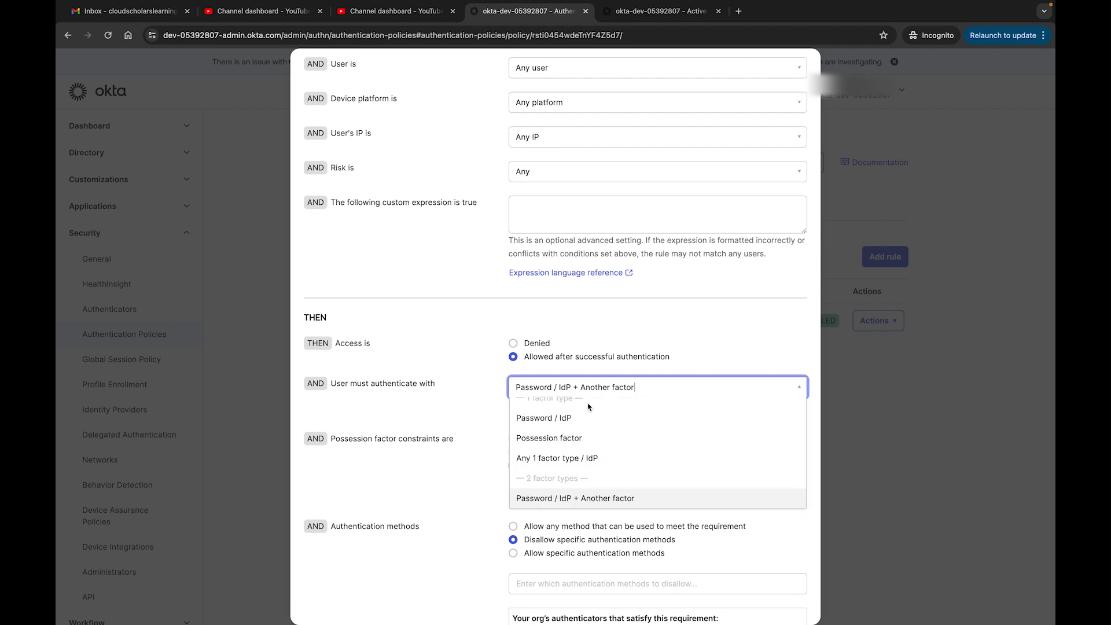
{"action": "scroll", "coordinate": [605, 498], "scroll_direction": "down", "scroll_amount": 1}
{"action": "scroll", "coordinate": [605, 499], "scroll_direction": "down", "scroll_amount": 1}
{"action": "left_click", "coordinate": [562, 500]}
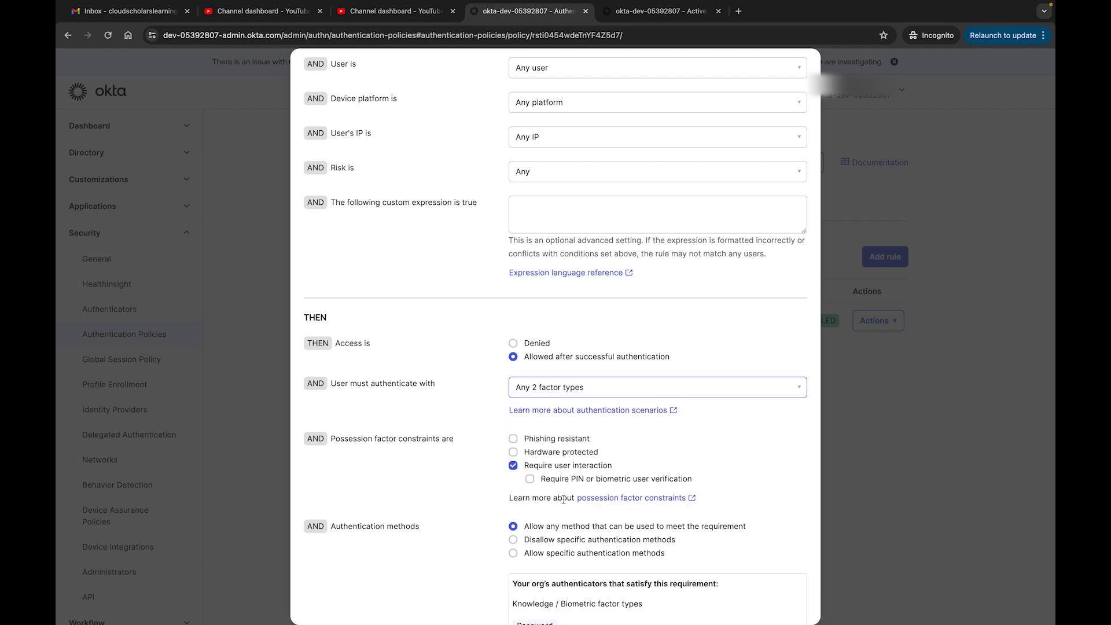
{"action": "scroll", "coordinate": [494, 386], "scroll_direction": "down", "scroll_amount": 2}
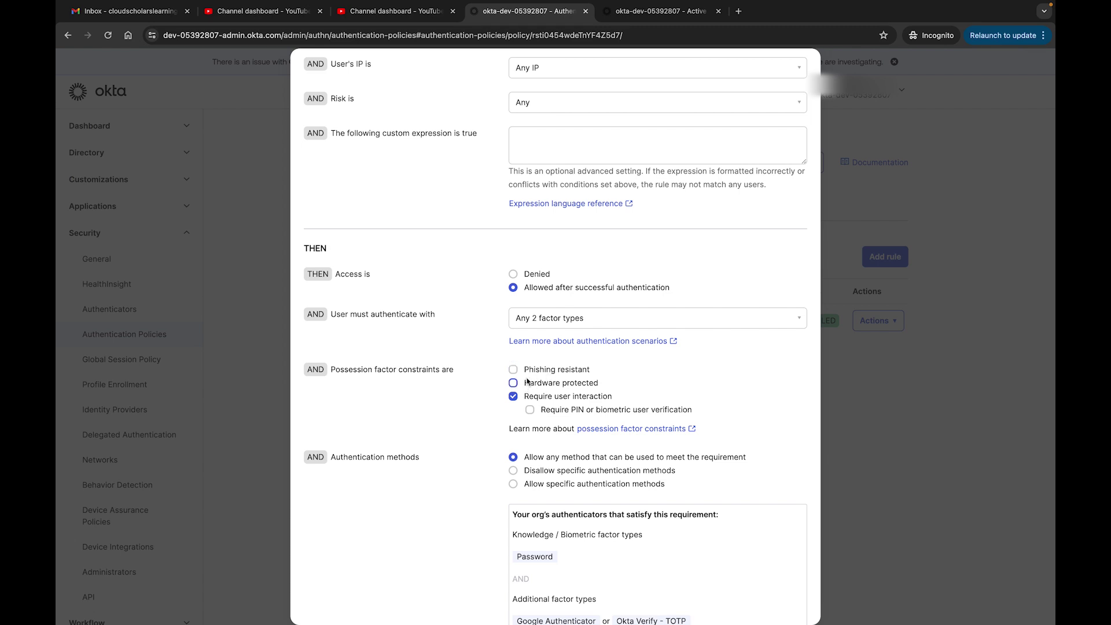
{"action": "left_click", "coordinate": [606, 322]}
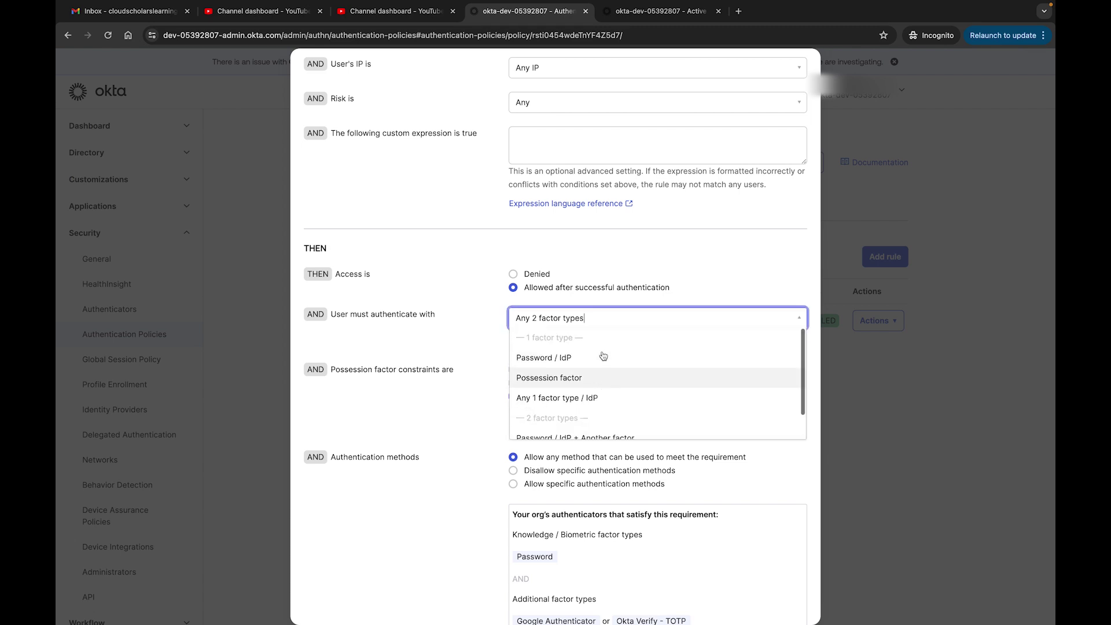
{"action": "left_click", "coordinate": [602, 357]}
{"action": "scroll", "coordinate": [475, 398], "scroll_direction": "down", "scroll_amount": 2}
{"action": "scroll", "coordinate": [476, 398], "scroll_direction": "up", "scroll_amount": 8}
{"action": "scroll", "coordinate": [476, 398], "scroll_direction": "down", "scroll_amount": 8}
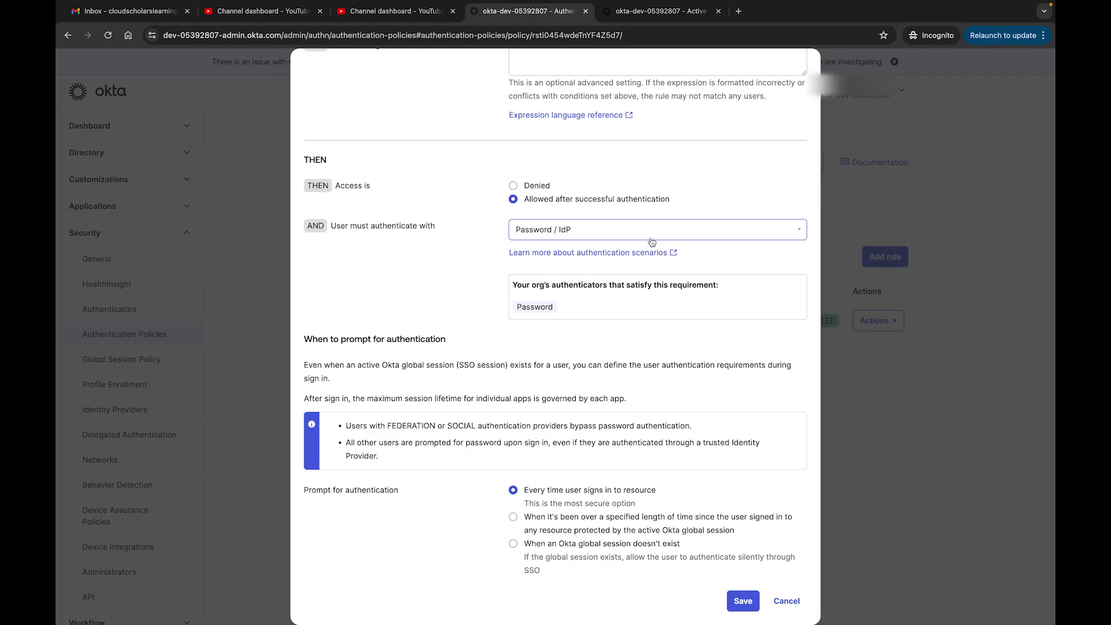
{"action": "left_click", "coordinate": [595, 233]}
{"action": "left_click", "coordinate": [542, 277]}
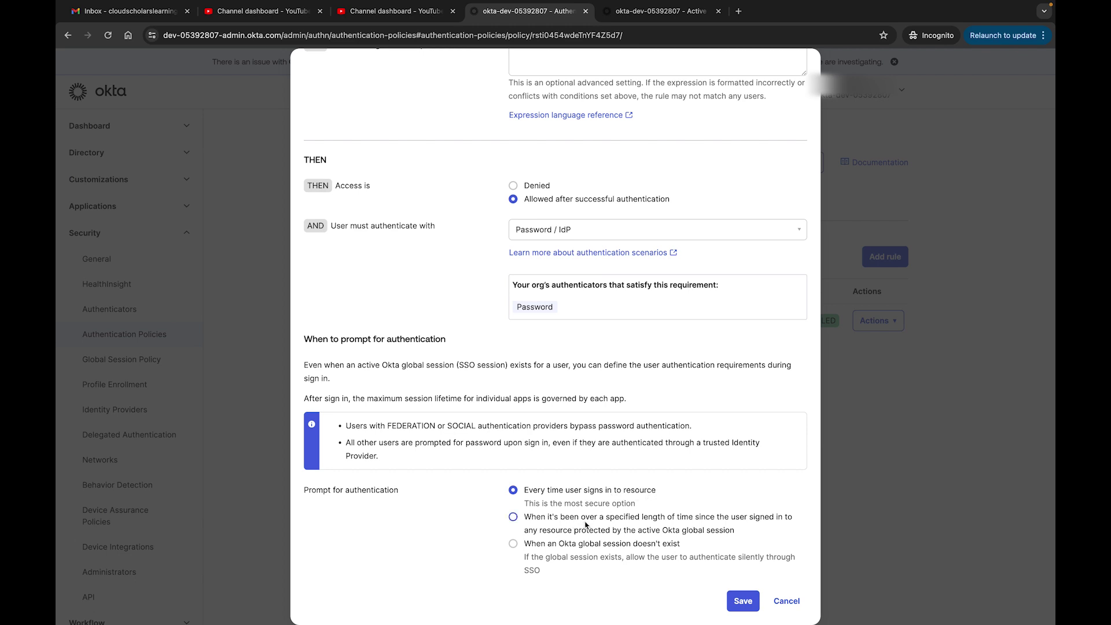
Set re-authentication to after 2 hours since last sign-in and save the rule.
{"action": "left_click", "coordinate": [586, 524]}
{"action": "scroll", "coordinate": [614, 521], "scroll_direction": "down", "scroll_amount": 1}
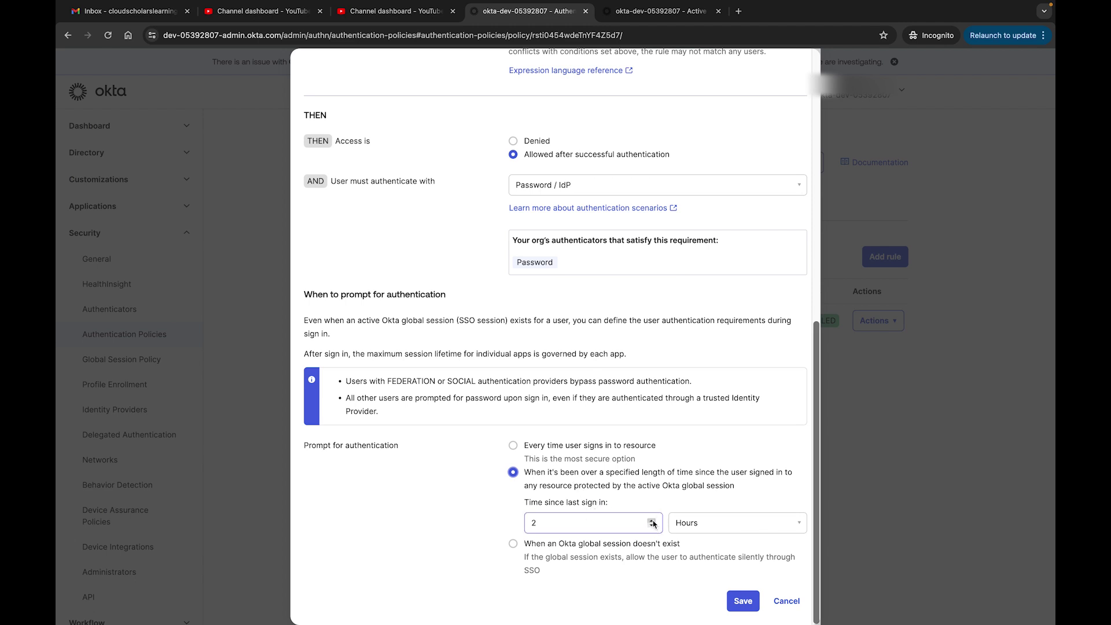
{"action": "left_click", "coordinate": [570, 545]}
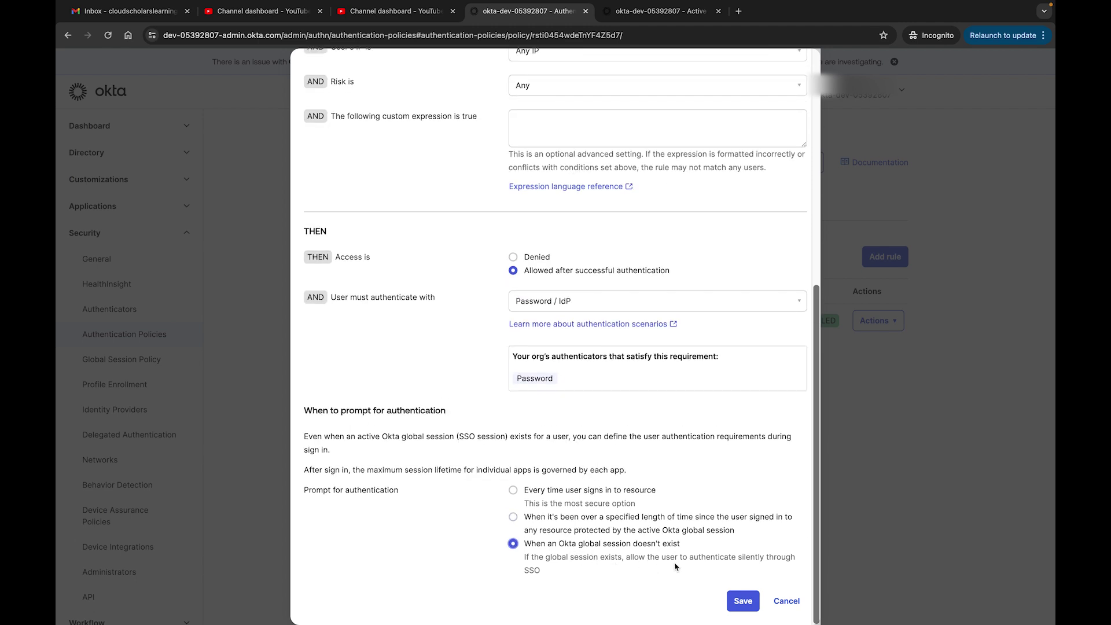
{"action": "left_click", "coordinate": [570, 521]}
{"action": "scroll", "coordinate": [570, 524], "scroll_direction": "down", "scroll_amount": 3}
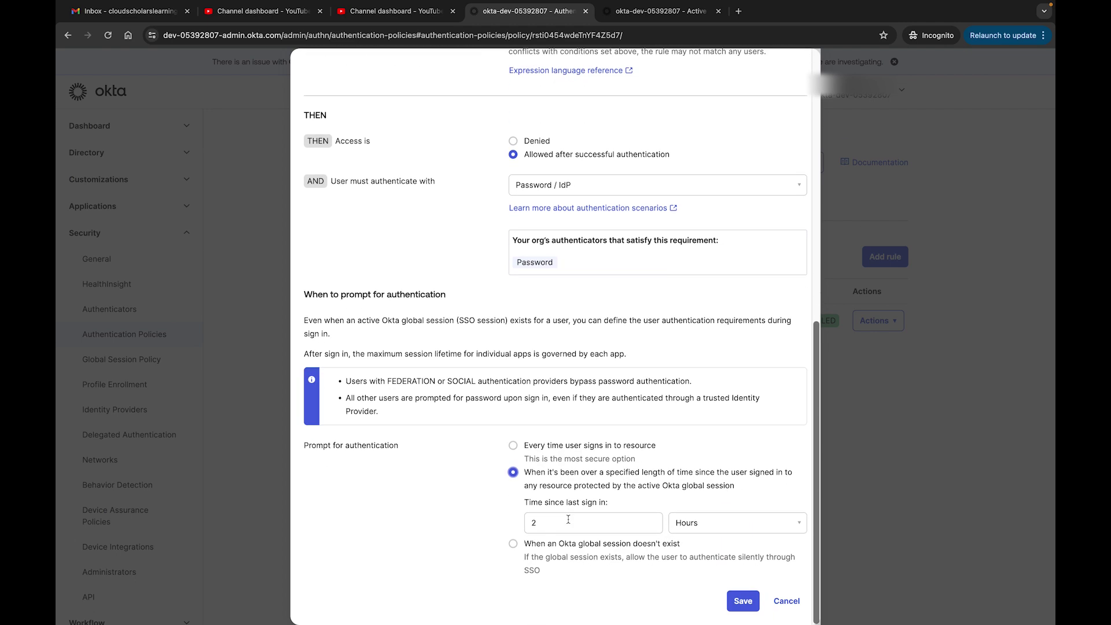
{"action": "left_click", "coordinate": [574, 449]}
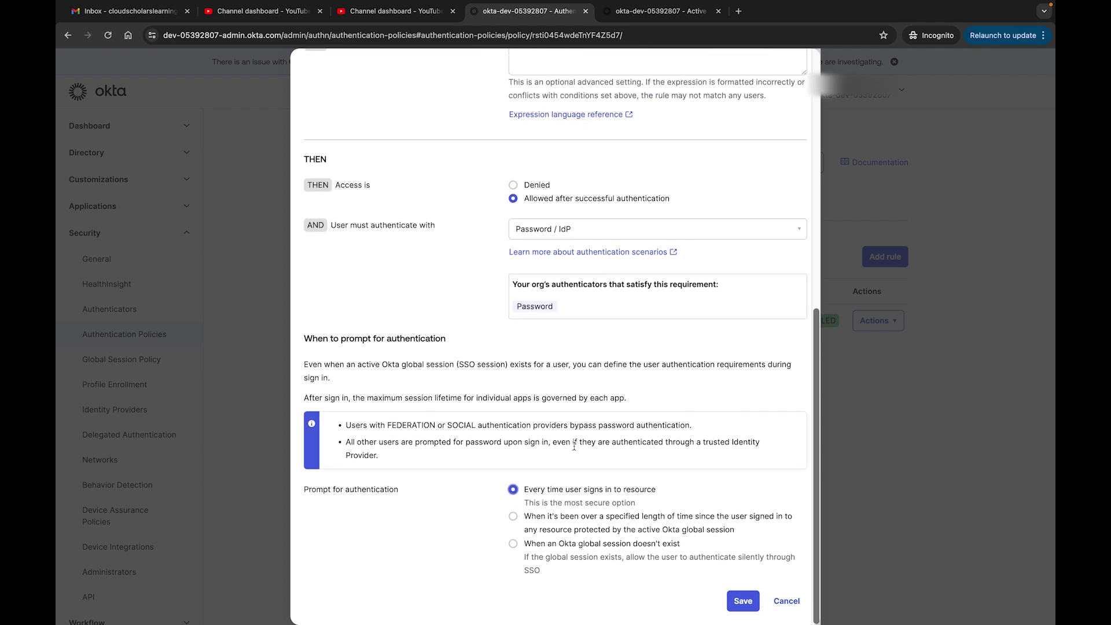
{"action": "left_click", "coordinate": [536, 520]}
{"action": "scroll", "coordinate": [534, 520], "scroll_direction": "down", "scroll_amount": 1}
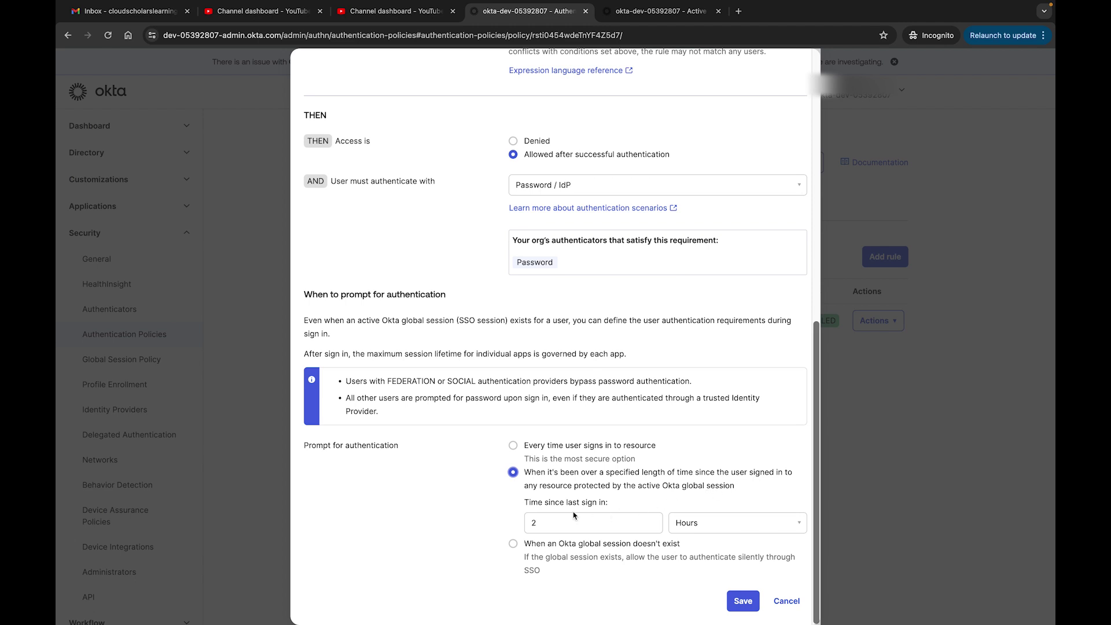
{"action": "left_click", "coordinate": [747, 603]}
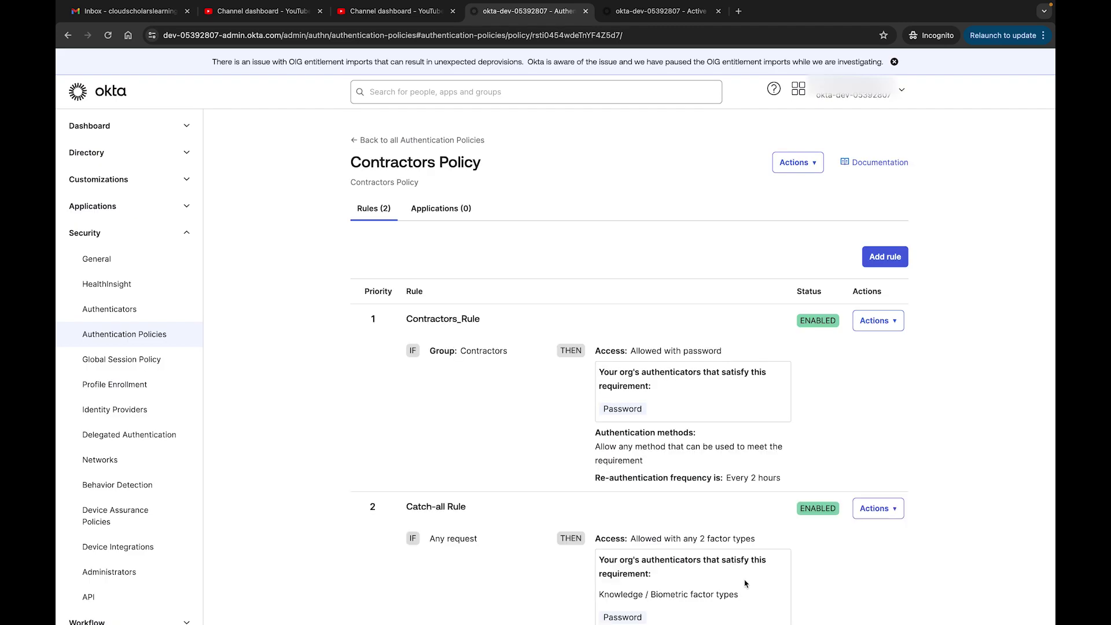
Open the Okta Admin Console policy and show its Catch-all Rule's Actions menu.
{"action": "scroll", "coordinate": [758, 491], "scroll_direction": "down", "scroll_amount": 5}
{"action": "scroll", "coordinate": [758, 491], "scroll_direction": "up", "scroll_amount": 5}
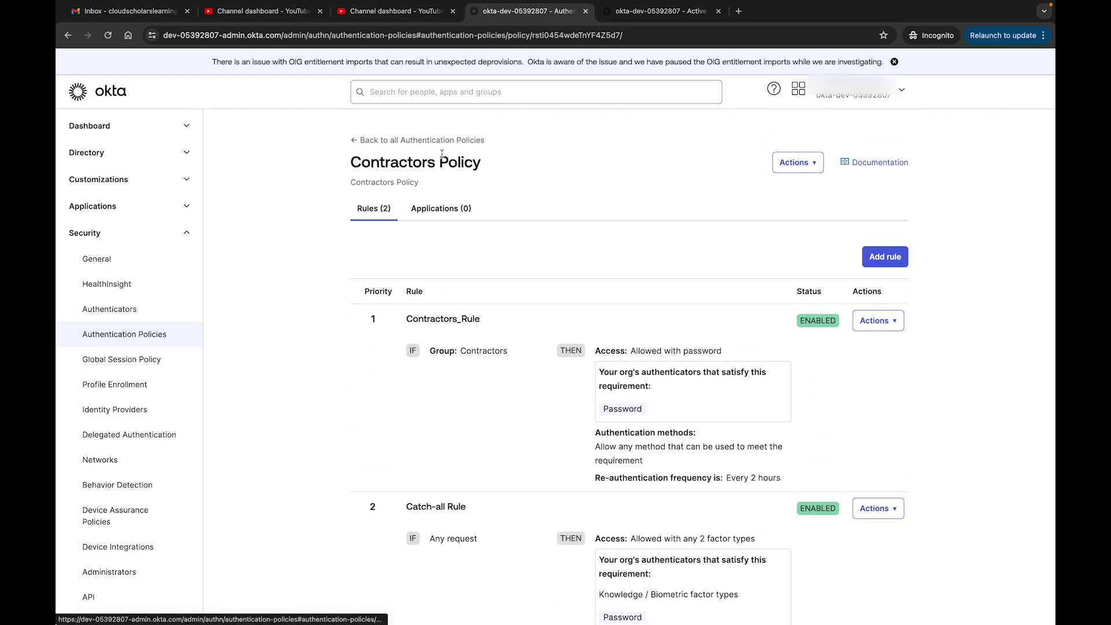
{"action": "left_click", "coordinate": [442, 142]}
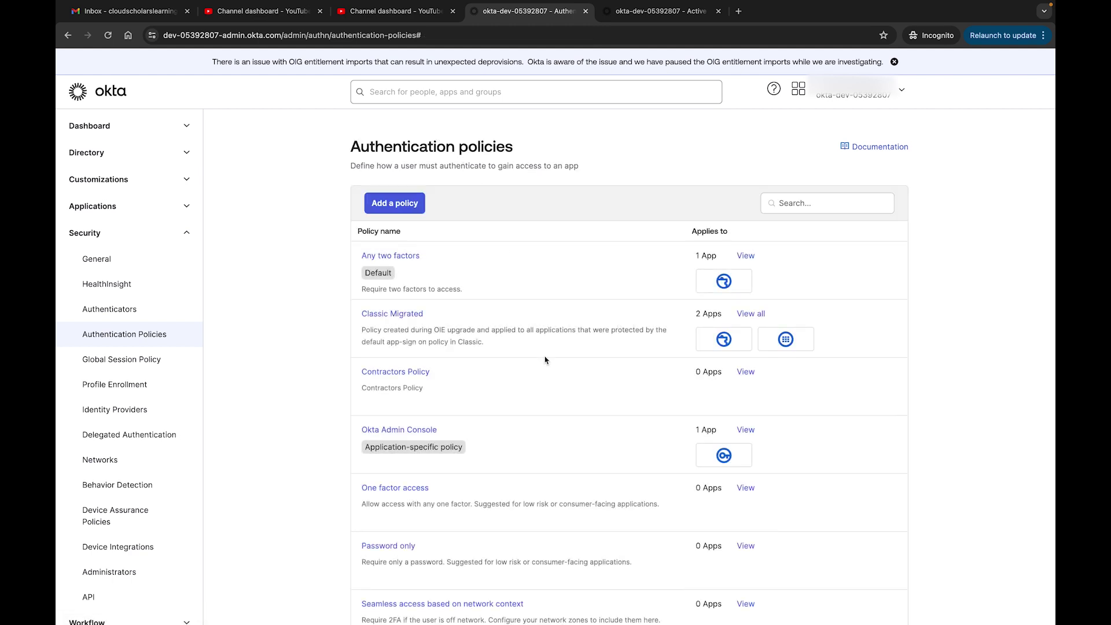
{"action": "left_click", "coordinate": [417, 430]}
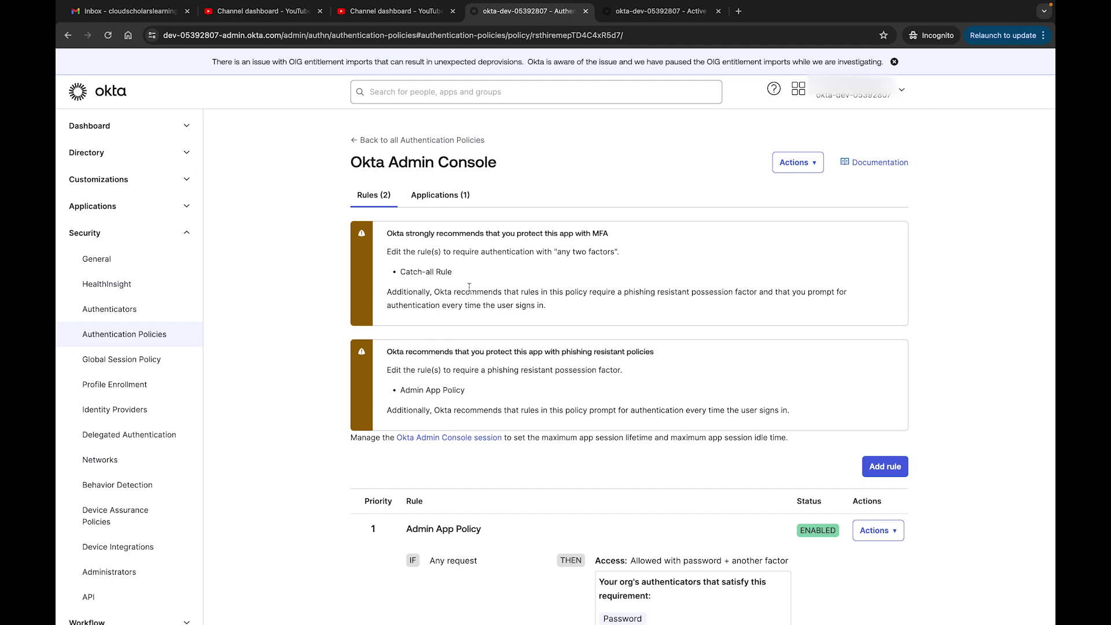
{"action": "scroll", "coordinate": [468, 287], "scroll_direction": "up", "scroll_amount": 5, "text": "ctrl"}
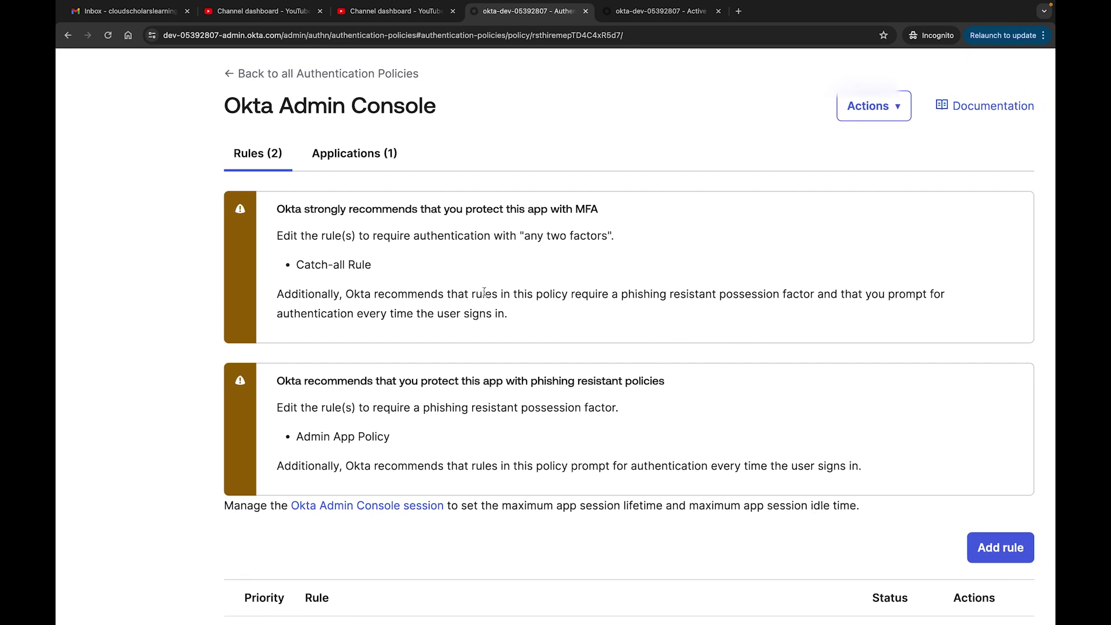
{"action": "scroll", "coordinate": [484, 292], "scroll_direction": "right", "scroll_amount": 2}
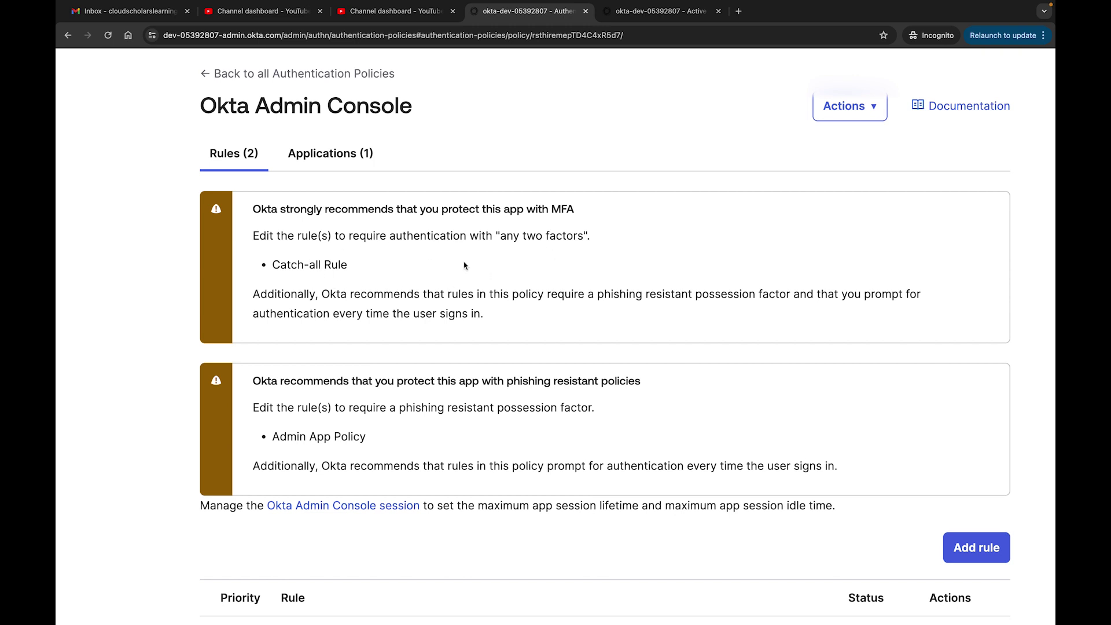
{"action": "scroll", "coordinate": [494, 283], "scroll_direction": "down", "scroll_amount": 3}
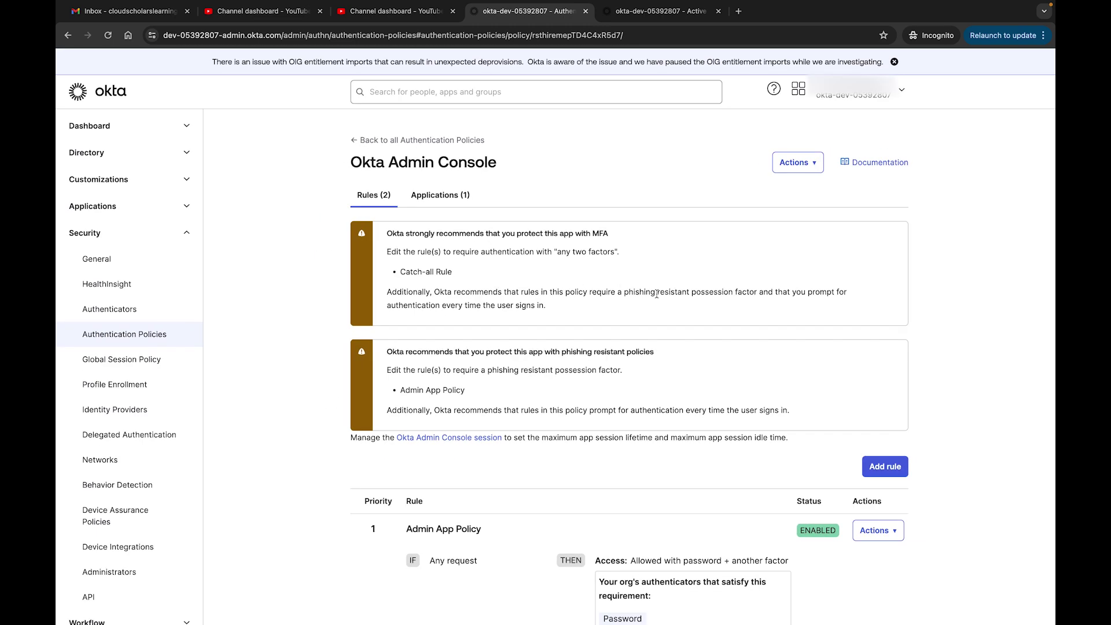
{"action": "scroll", "coordinate": [608, 261], "scroll_direction": "down", "scroll_amount": 6}
{"action": "scroll", "coordinate": [573, 301], "scroll_direction": "down", "scroll_amount": 2}
{"action": "scroll", "coordinate": [587, 368], "scroll_direction": "down", "scroll_amount": 2}
{"action": "left_click", "coordinate": [872, 405]}
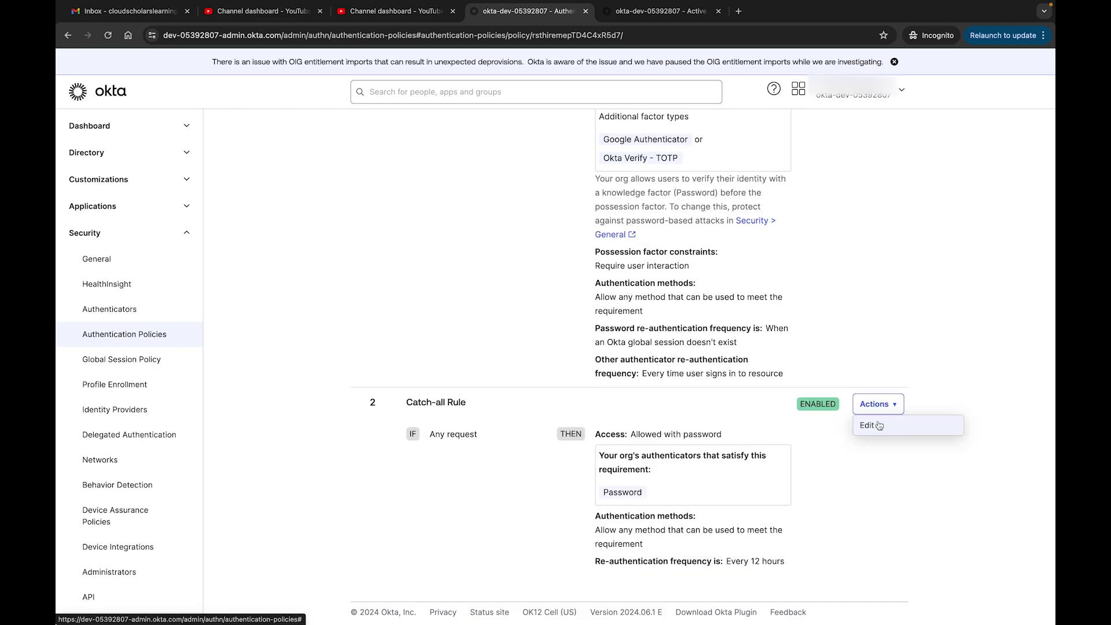
{"action": "left_click", "coordinate": [874, 424]}
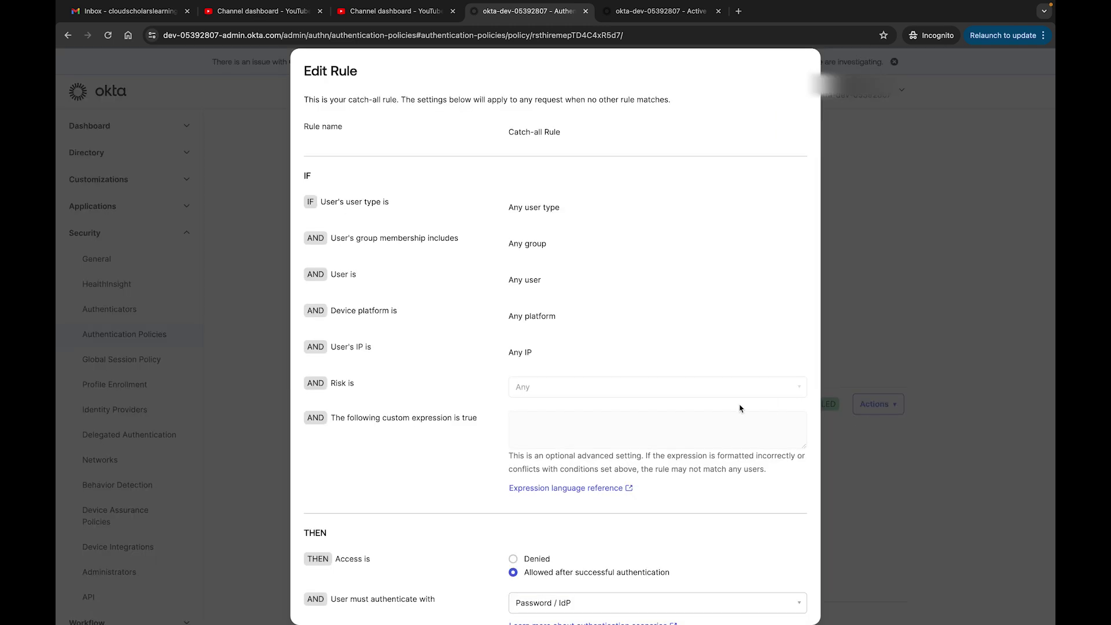
{"action": "scroll", "coordinate": [739, 408], "scroll_direction": "down", "scroll_amount": 10}
{"action": "scroll", "coordinate": [734, 402], "scroll_direction": "up", "scroll_amount": 3}
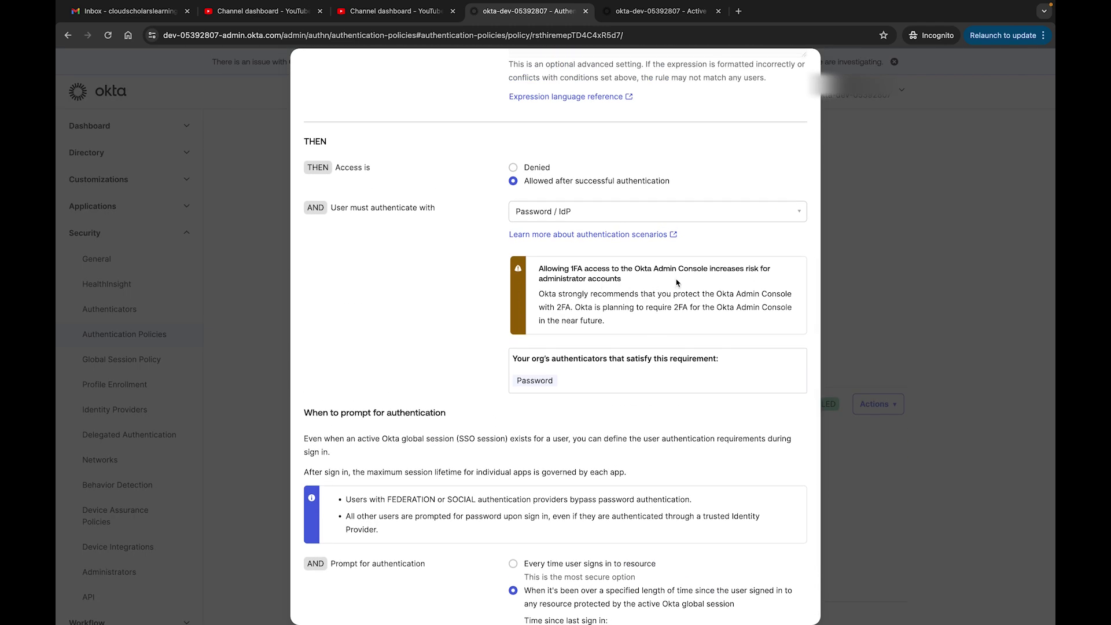
{"action": "left_click", "coordinate": [745, 212]}
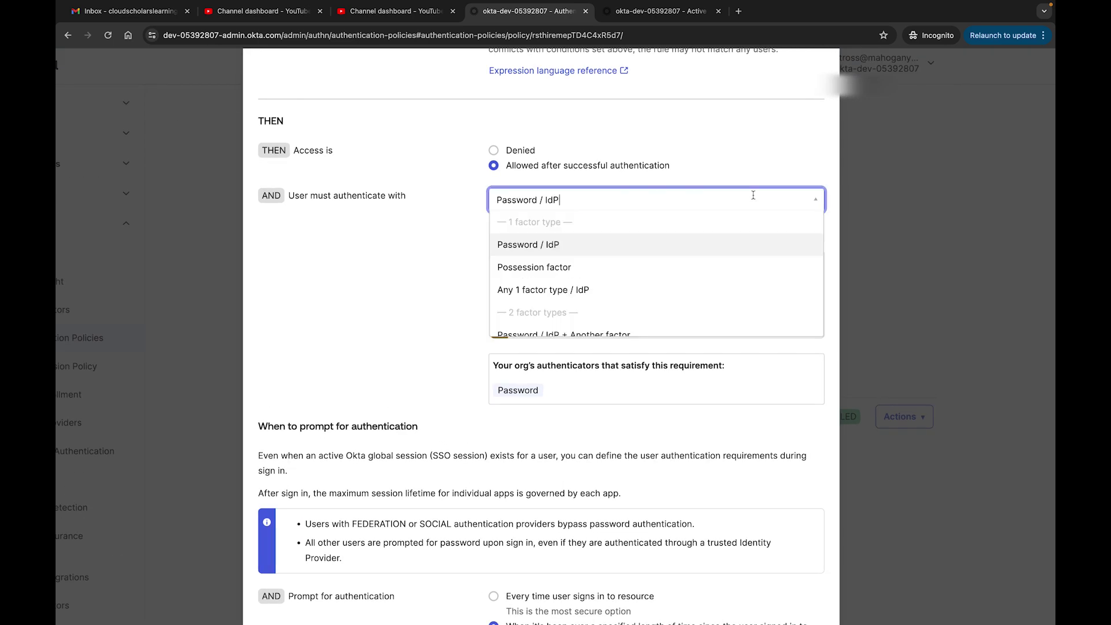
{"action": "scroll", "coordinate": [666, 297], "scroll_direction": "down", "scroll_amount": 2}
{"action": "left_click", "coordinate": [682, 321]}
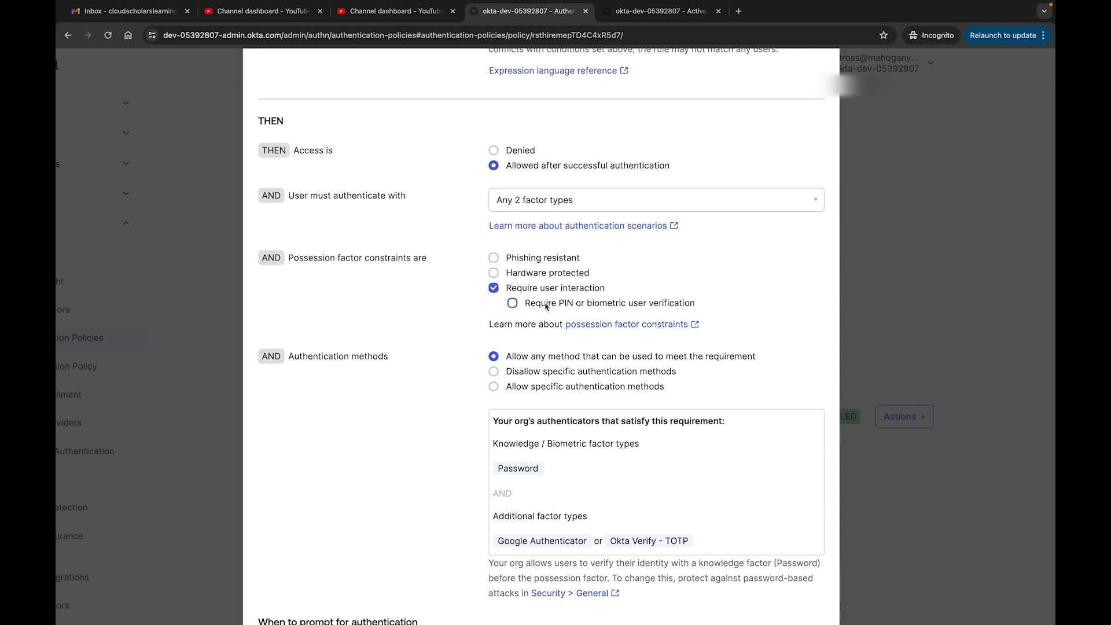
{"action": "left_click", "coordinate": [526, 258]}
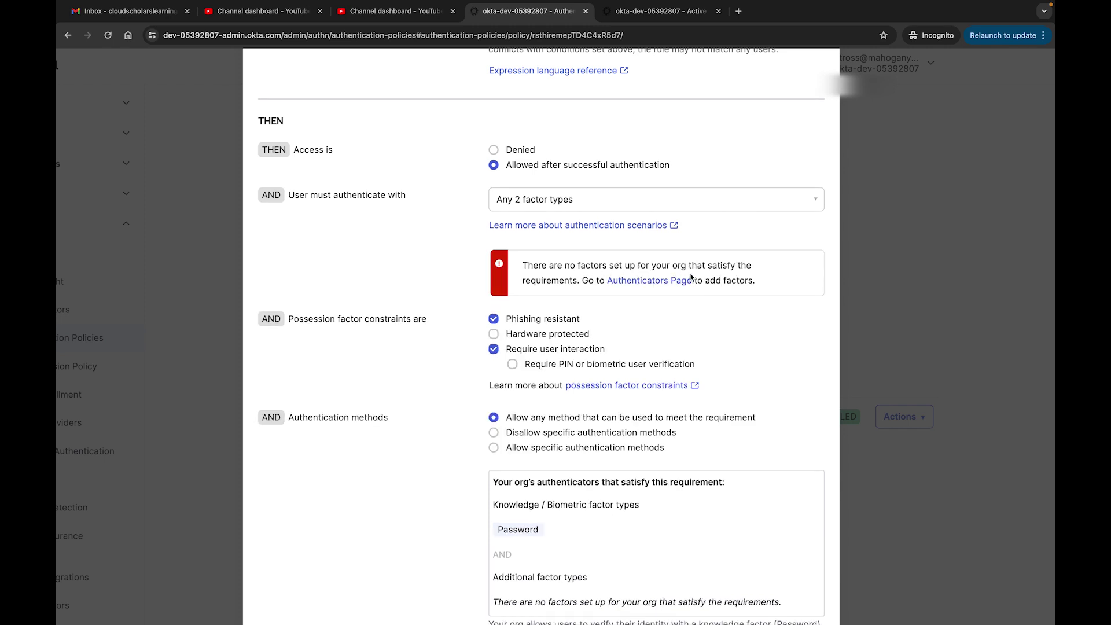
{"action": "left_click", "coordinate": [528, 322]}
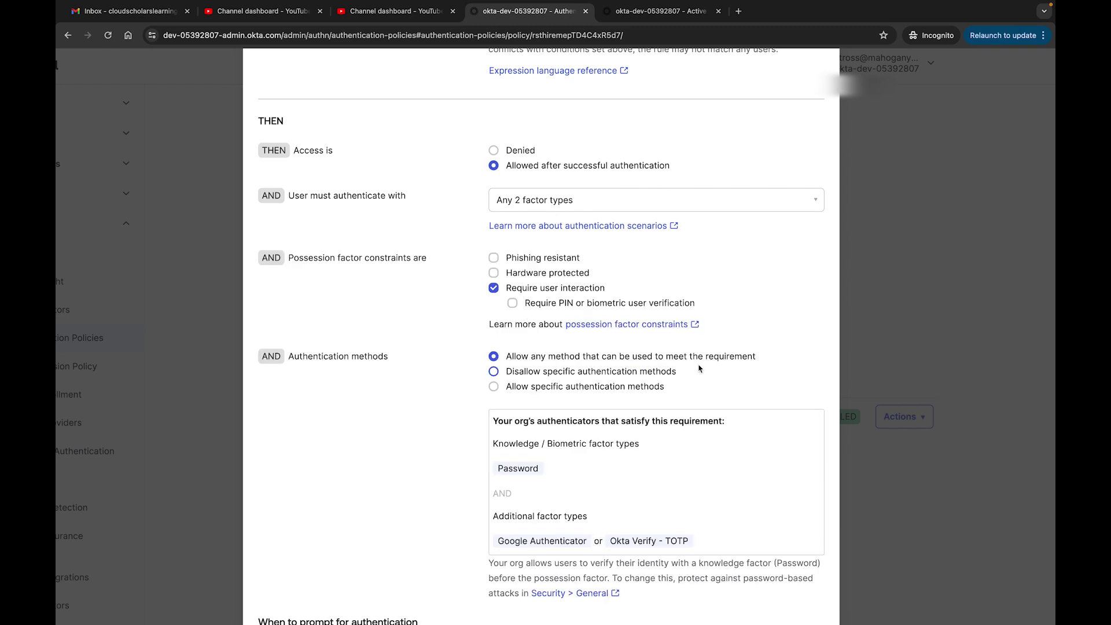
{"action": "scroll", "coordinate": [698, 367], "scroll_direction": "down", "scroll_amount": 3}
{"action": "scroll", "coordinate": [699, 382], "scroll_direction": "down", "scroll_amount": 4}
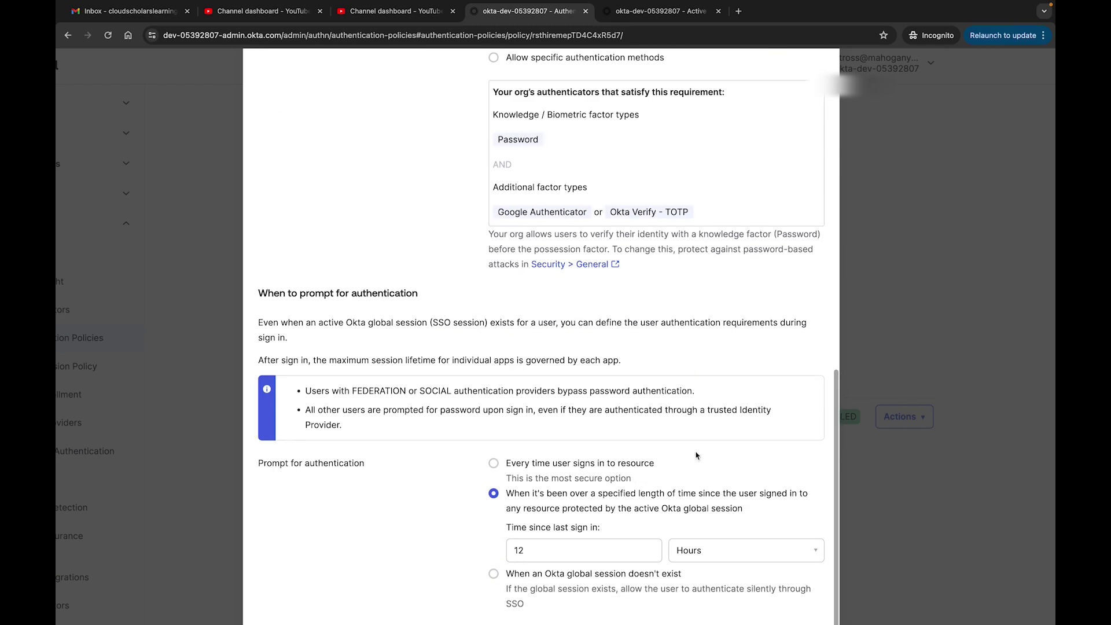
{"action": "scroll", "coordinate": [698, 457], "scroll_direction": "down", "scroll_amount": 1}
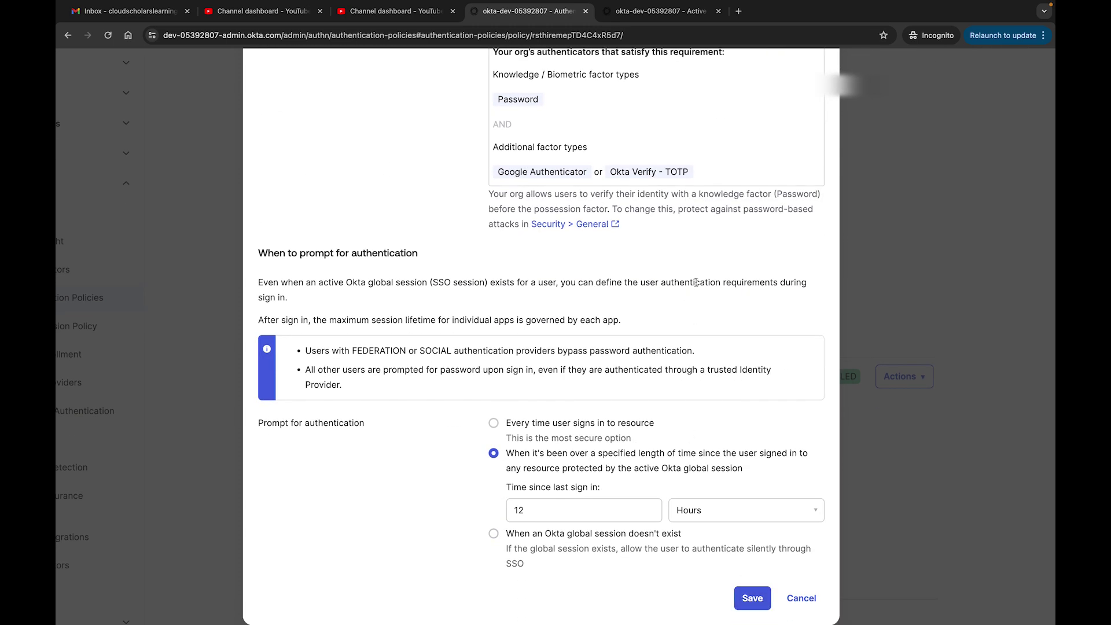
{"action": "scroll", "coordinate": [696, 282], "scroll_direction": "down", "scroll_amount": 3}
{"action": "scroll", "coordinate": [696, 282], "scroll_direction": "up", "scroll_amount": 10}
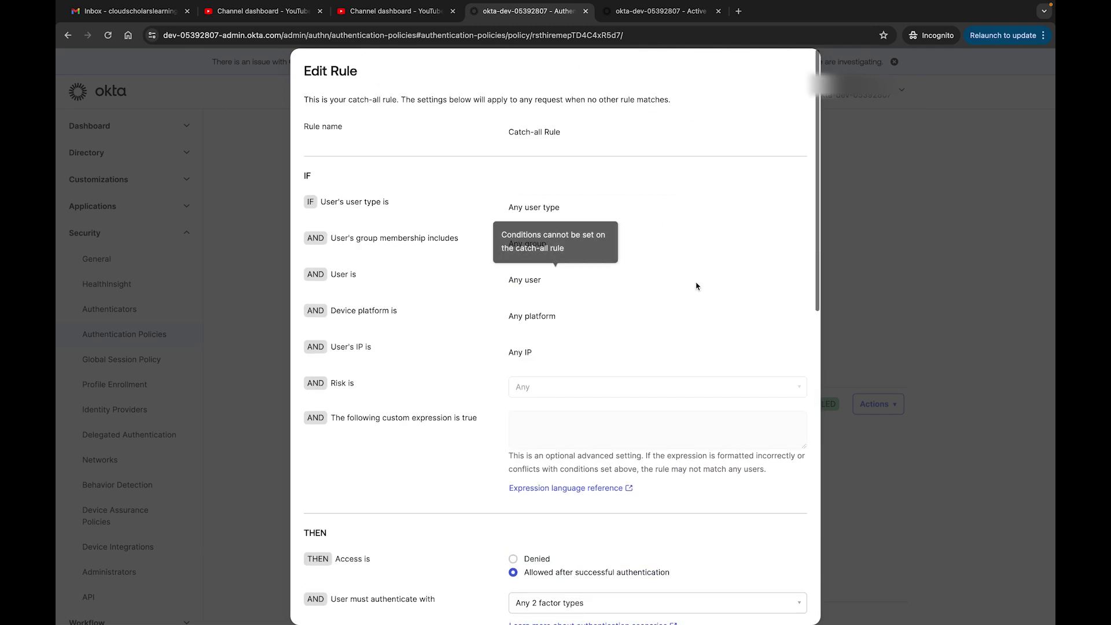
{"action": "scroll", "coordinate": [696, 285], "scroll_direction": "down", "scroll_amount": 10}
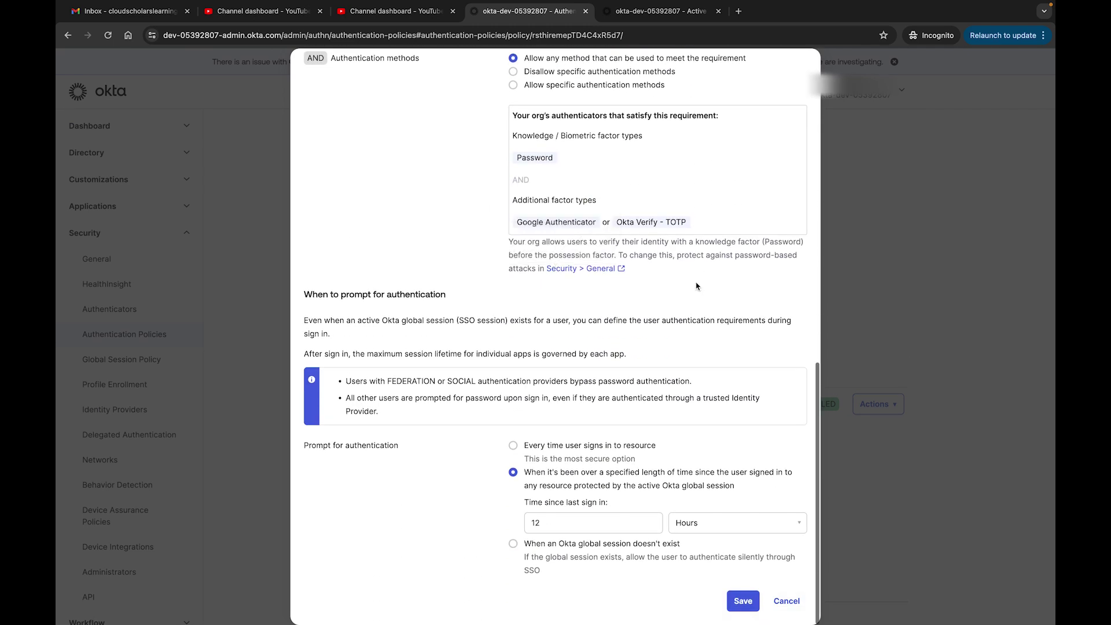
{"action": "left_click", "coordinate": [785, 602]}
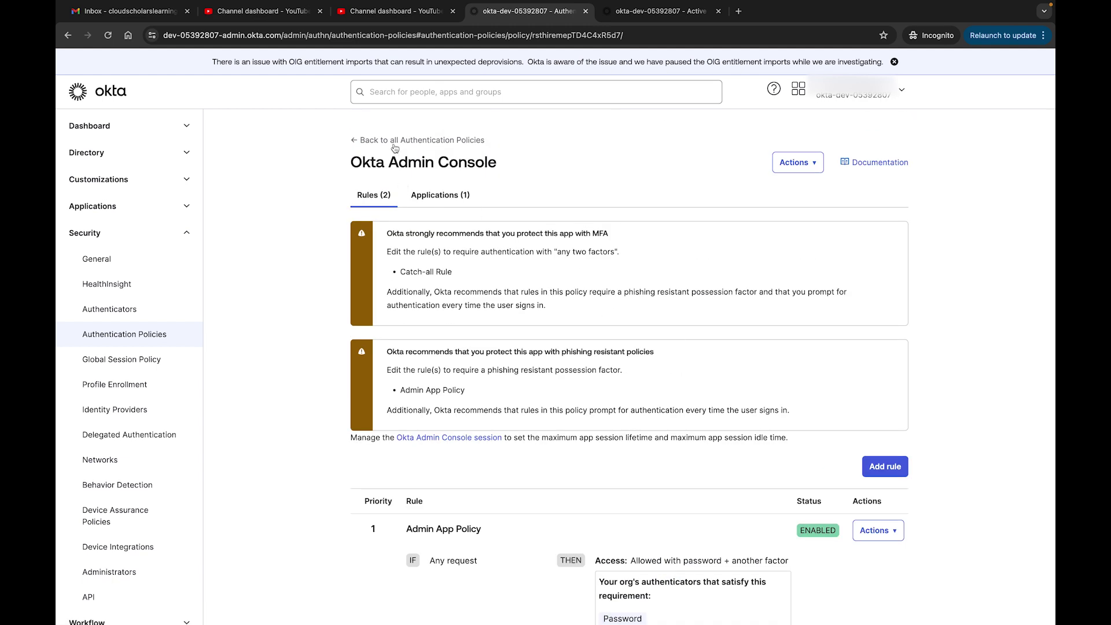
Go from the policies list into Contractors Policy, scrolled down to its Catch-all Rule.
{"action": "left_click", "coordinate": [397, 141]}
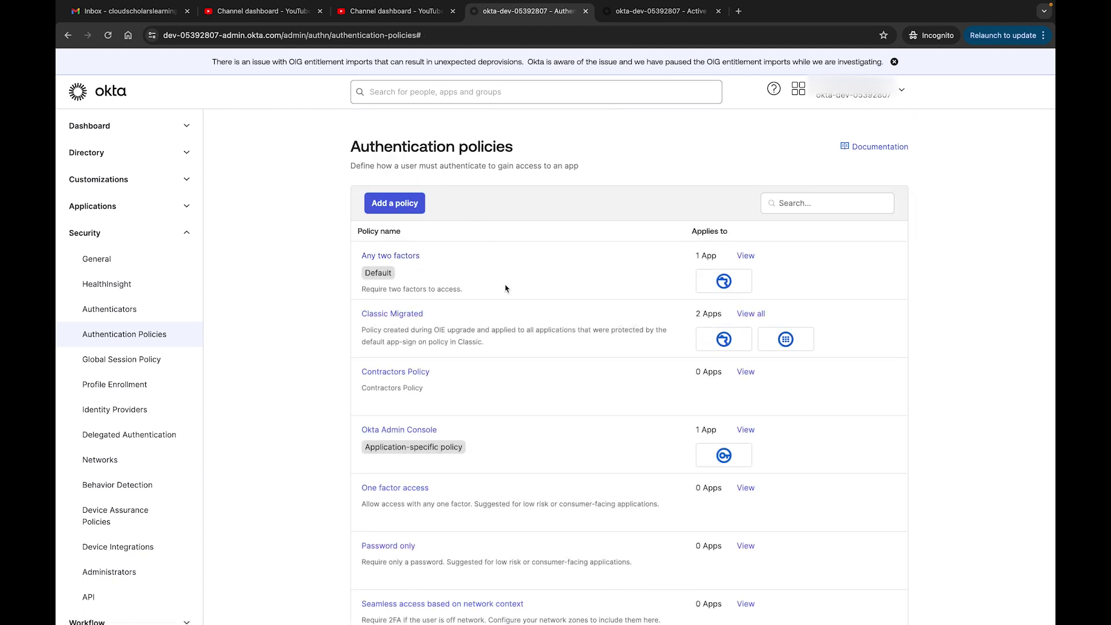
{"action": "scroll", "coordinate": [521, 368], "scroll_direction": "down", "scroll_amount": 4}
{"action": "scroll", "coordinate": [521, 370], "scroll_direction": "up", "scroll_amount": 4}
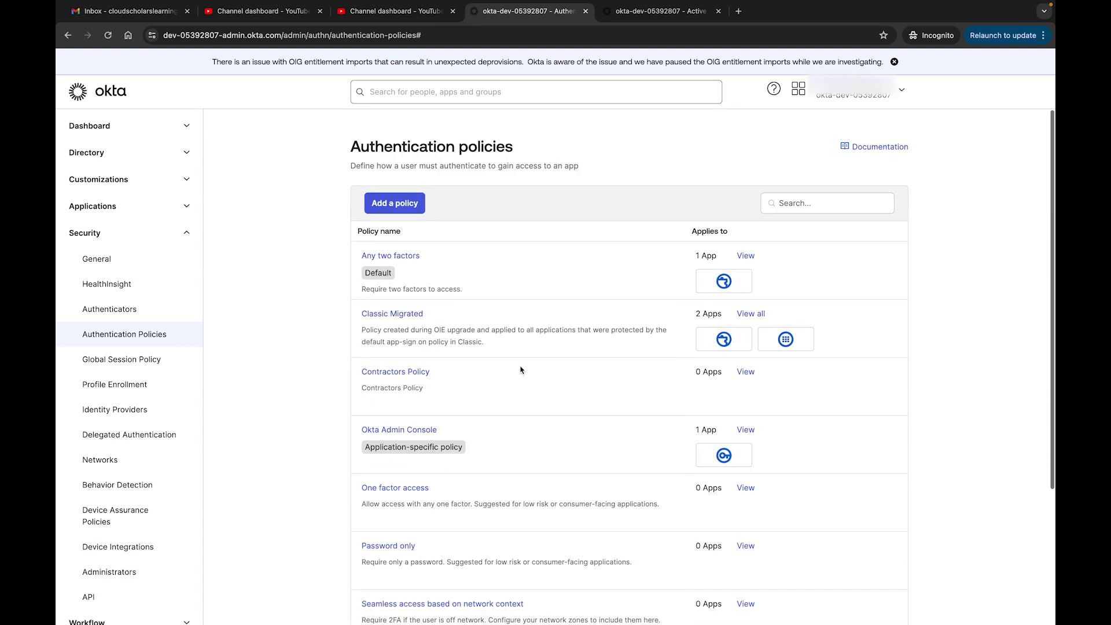
{"action": "scroll", "coordinate": [521, 369], "scroll_direction": "down", "scroll_amount": 1}
{"action": "left_click", "coordinate": [416, 343]}
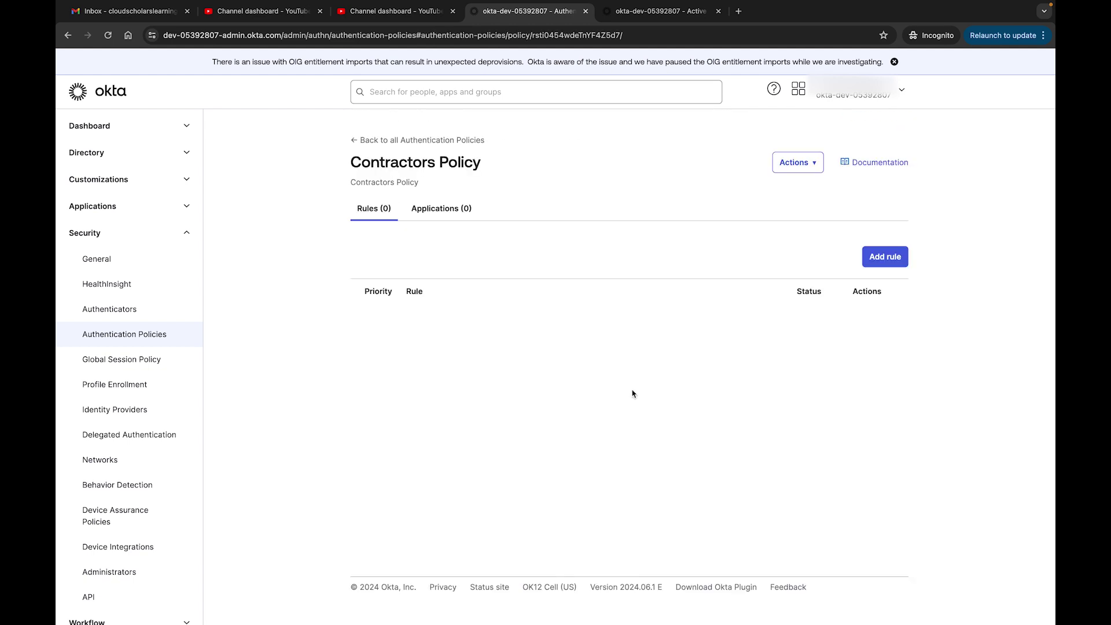
{"action": "scroll", "coordinate": [632, 389], "scroll_direction": "down", "scroll_amount": 6}
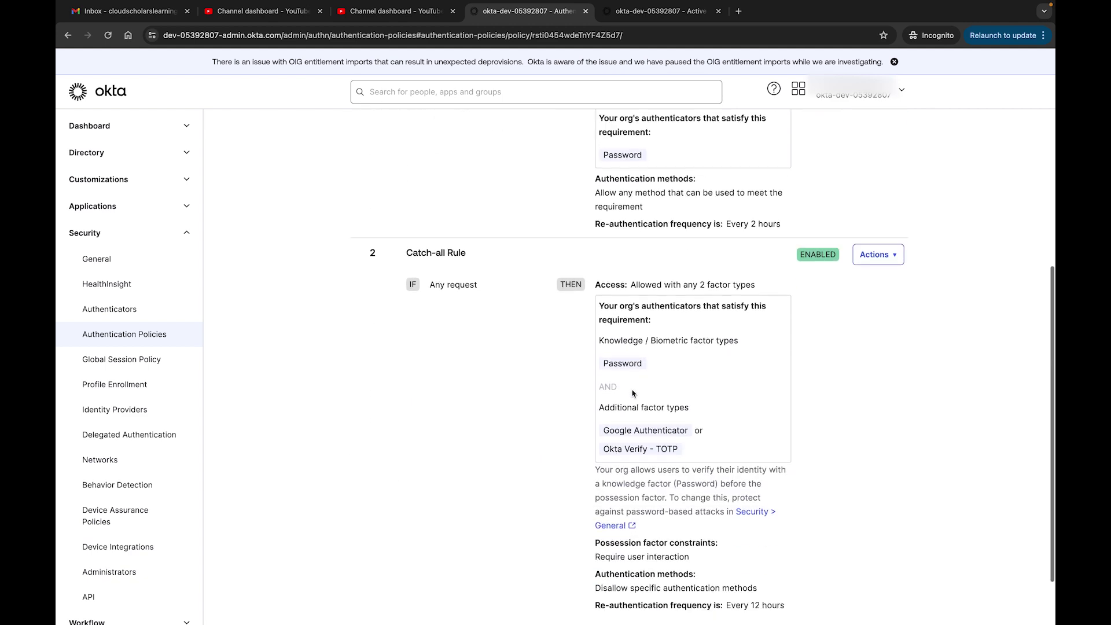
Edit the Catch-all Rule to prompt every sign-in, keeping Any 2 factor types, and save.
{"action": "left_click", "coordinate": [874, 187]}
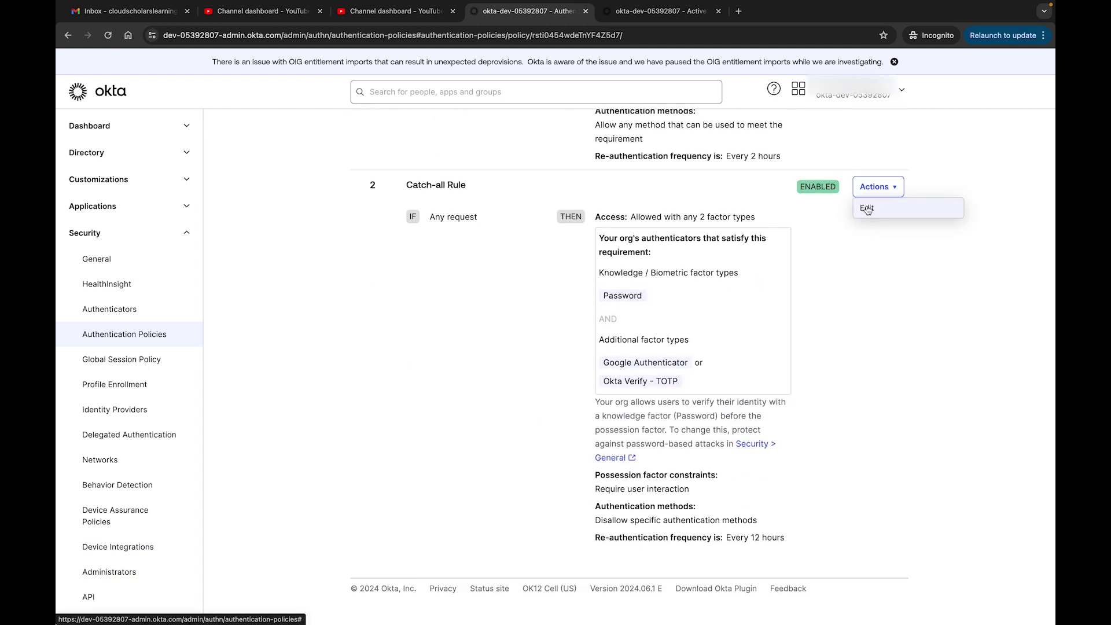
{"action": "left_click", "coordinate": [871, 211]}
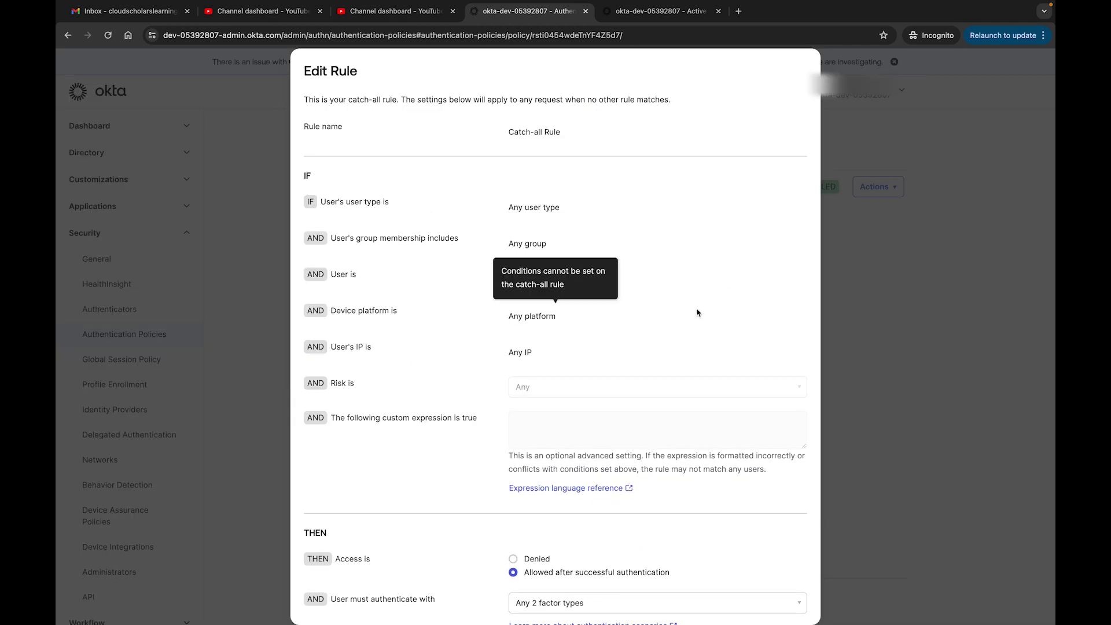
{"action": "scroll", "coordinate": [697, 312], "scroll_direction": "down", "scroll_amount": 10}
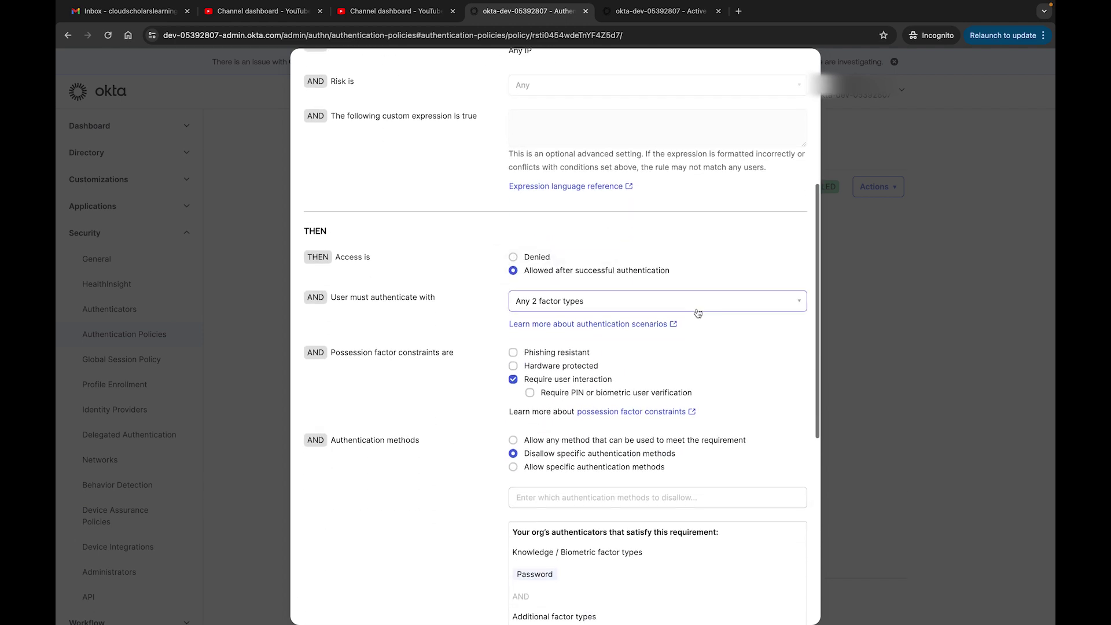
{"action": "scroll", "coordinate": [697, 313], "scroll_direction": "down", "scroll_amount": 4}
{"action": "scroll", "coordinate": [697, 313], "scroll_direction": "up", "scroll_amount": 6}
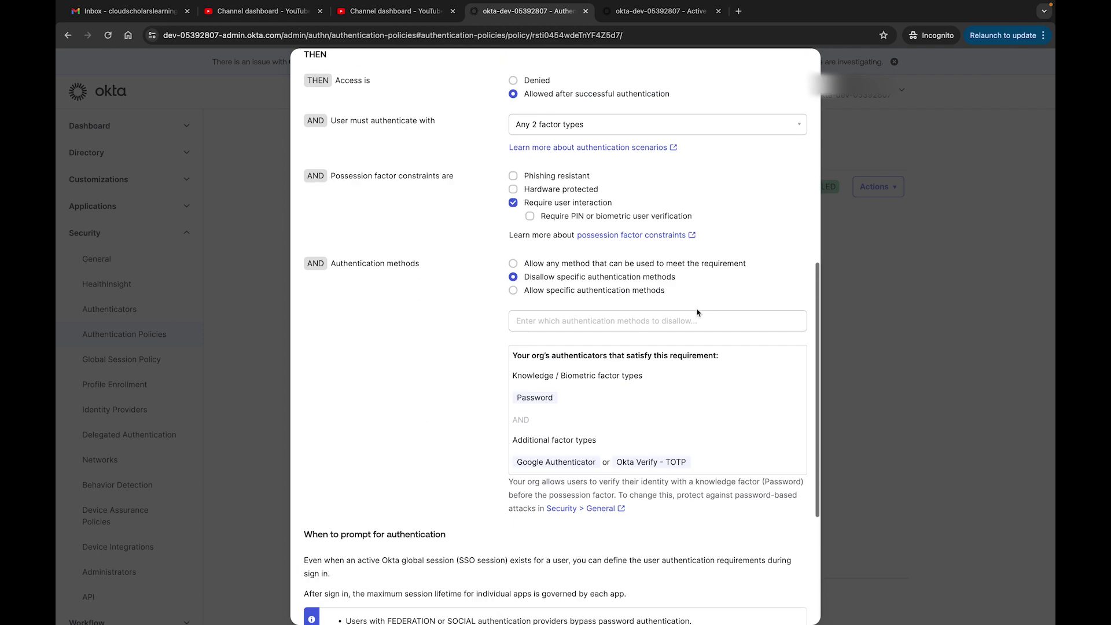
{"action": "scroll", "coordinate": [608, 266], "scroll_direction": "up", "scroll_amount": 1}
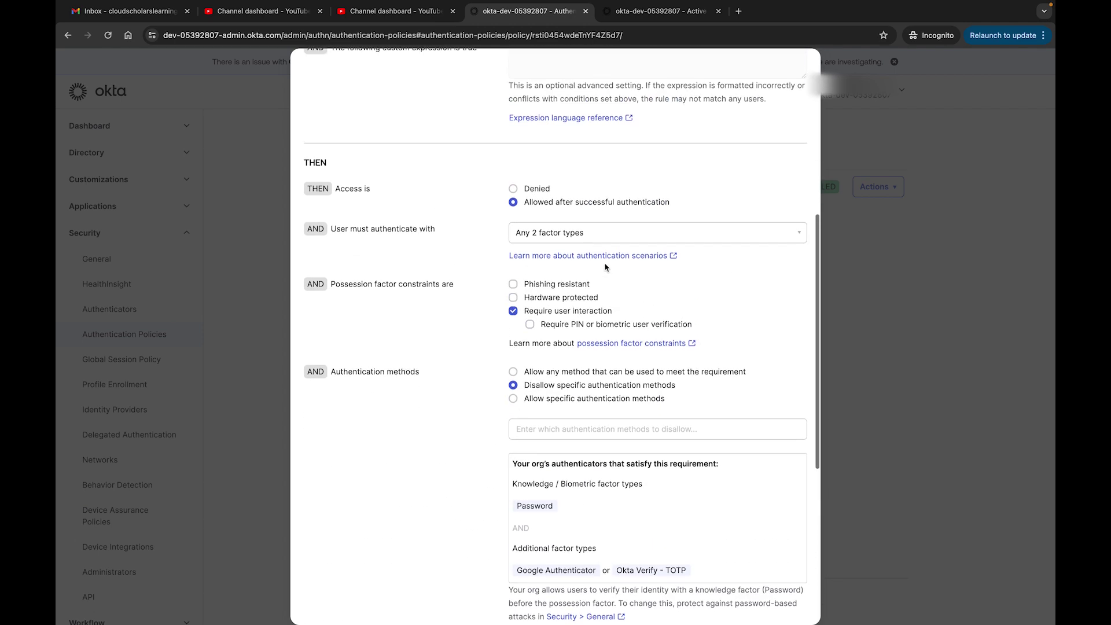
{"action": "left_click", "coordinate": [552, 237]}
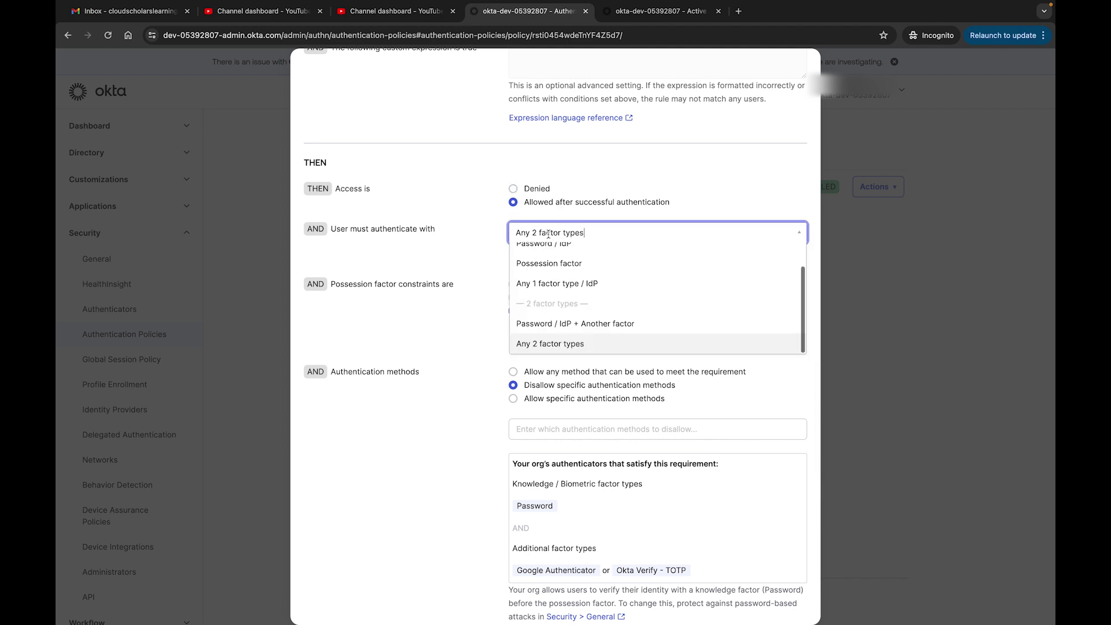
{"action": "left_click", "coordinate": [471, 328]}
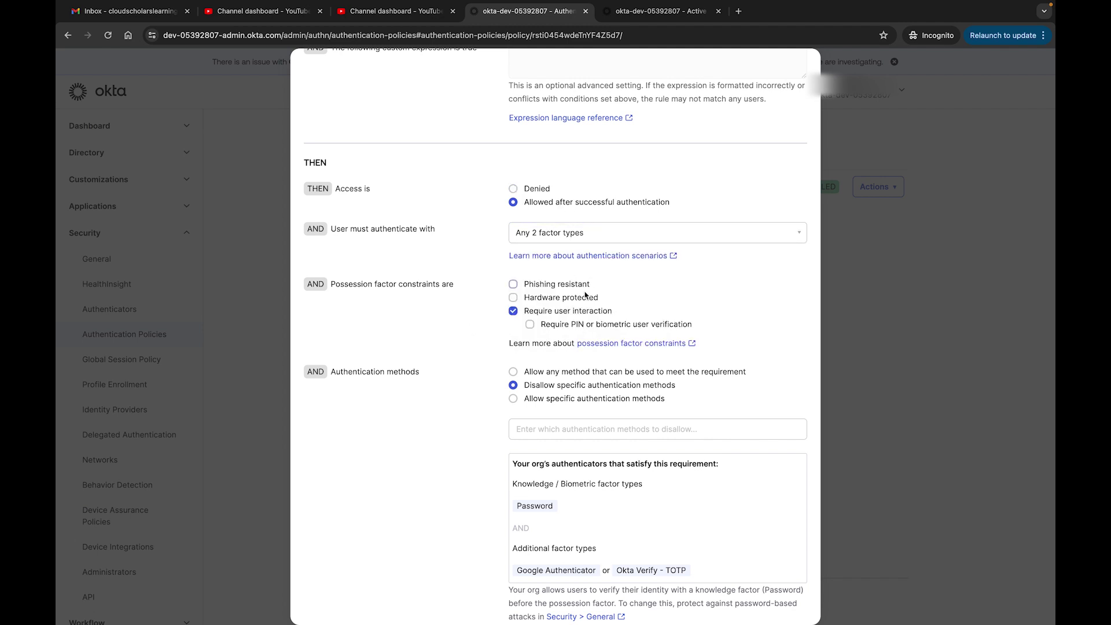
{"action": "scroll", "coordinate": [557, 340], "scroll_direction": "down", "scroll_amount": 4}
{"action": "scroll", "coordinate": [556, 340], "scroll_direction": "down", "scroll_amount": 2}
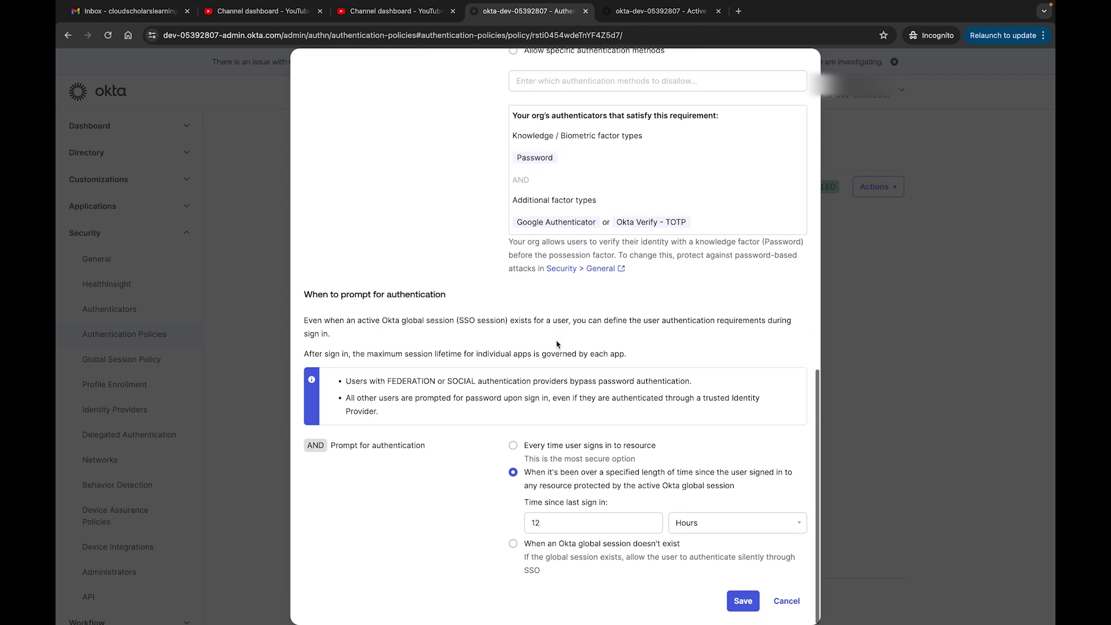
{"action": "left_click", "coordinate": [513, 445]}
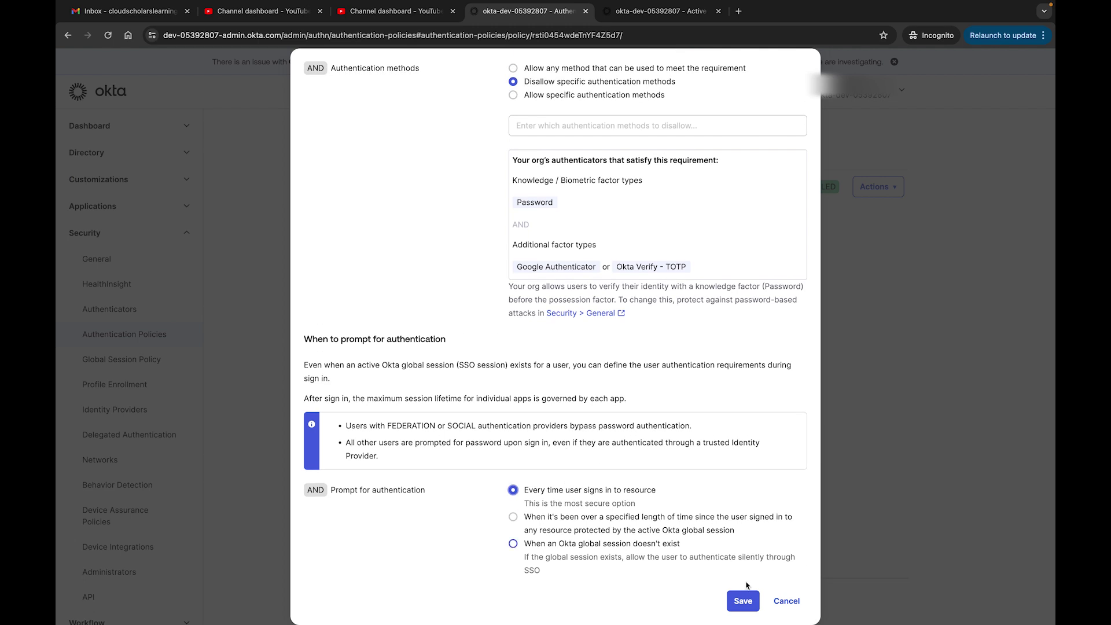
{"action": "left_click", "coordinate": [742, 600]}
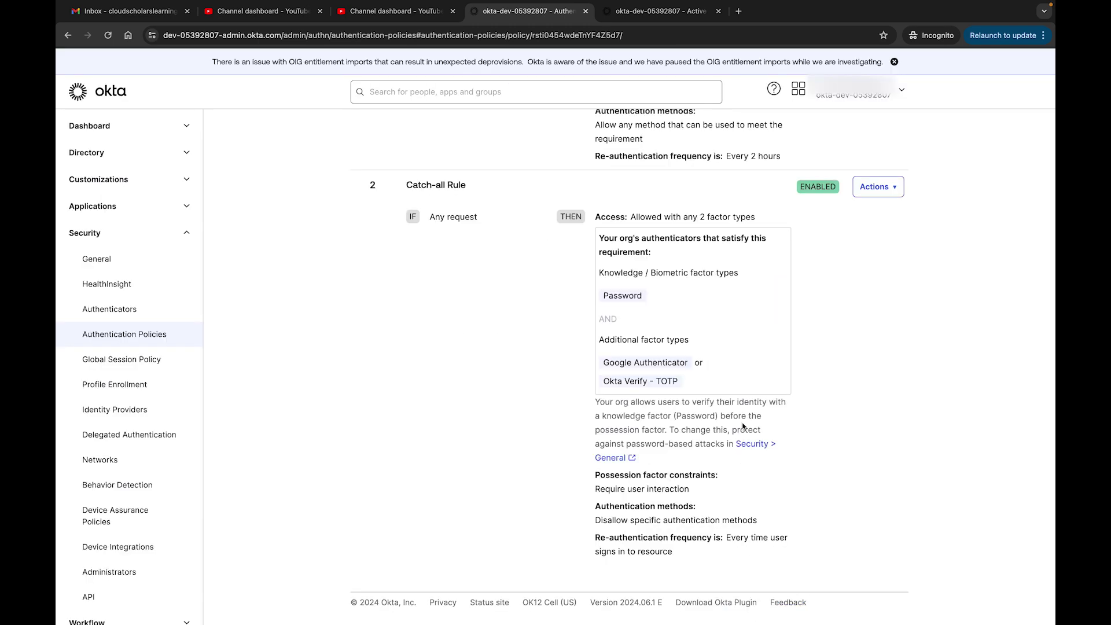
Clone the Contractors Policy, producing '[cloned] Contractors Policy' with both rules.
{"action": "scroll", "coordinate": [843, 382], "scroll_direction": "up", "scroll_amount": 10}
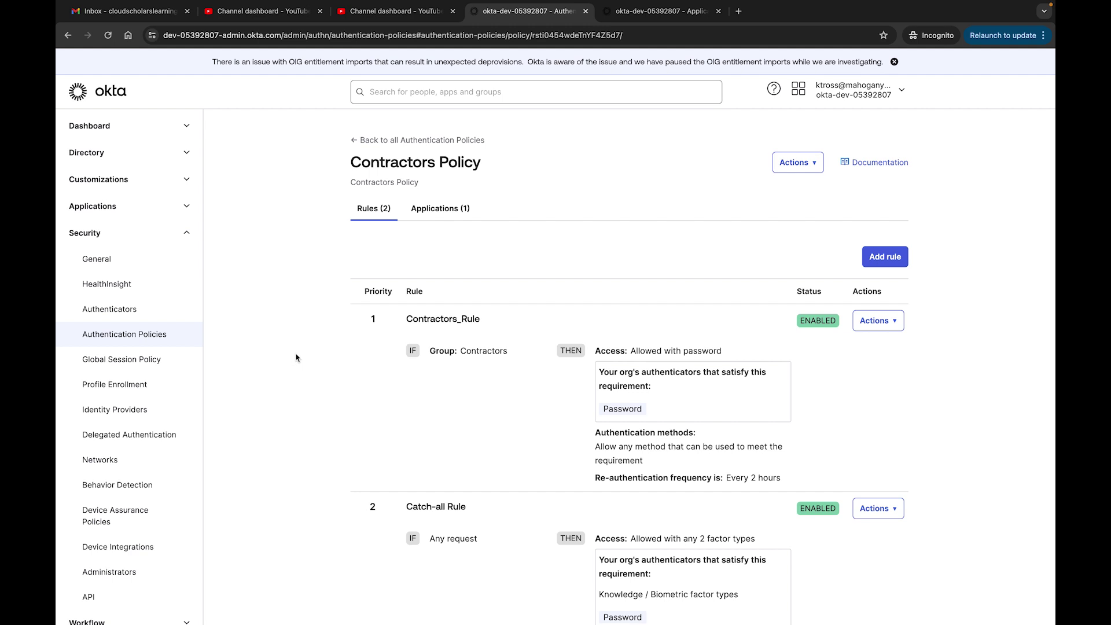
{"action": "left_click", "coordinate": [795, 164]}
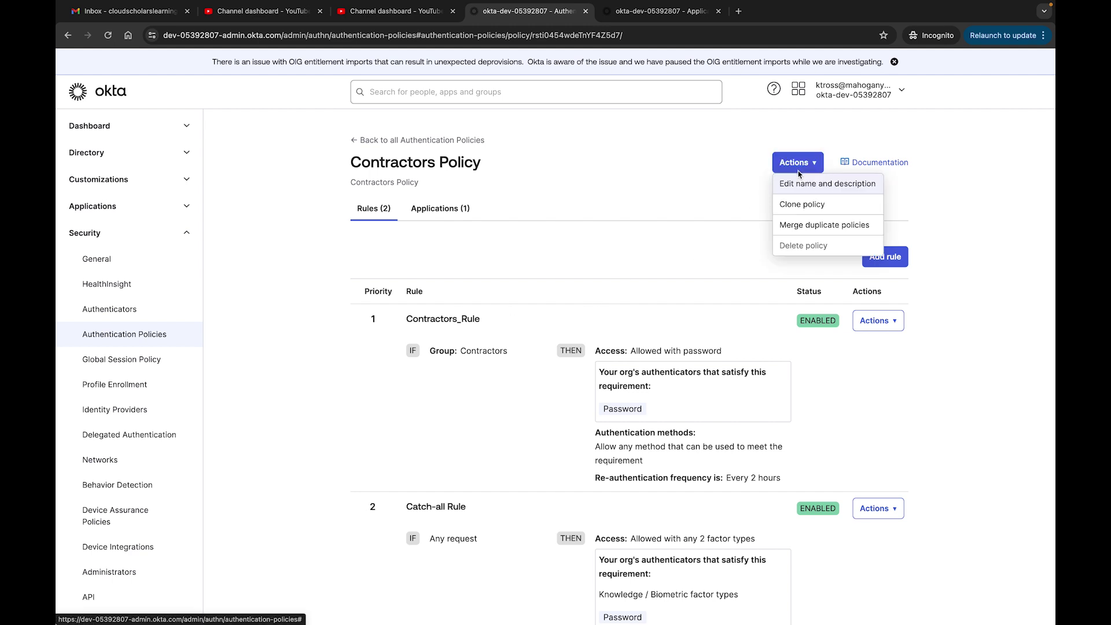
{"action": "left_click", "coordinate": [804, 205]}
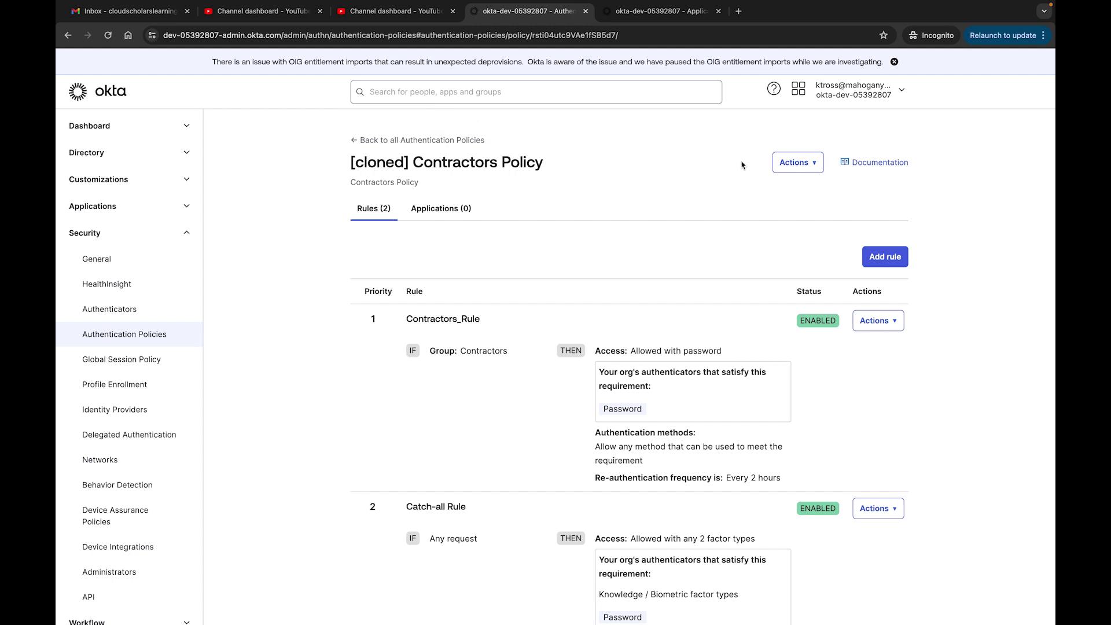
{"action": "left_click", "coordinate": [797, 162]}
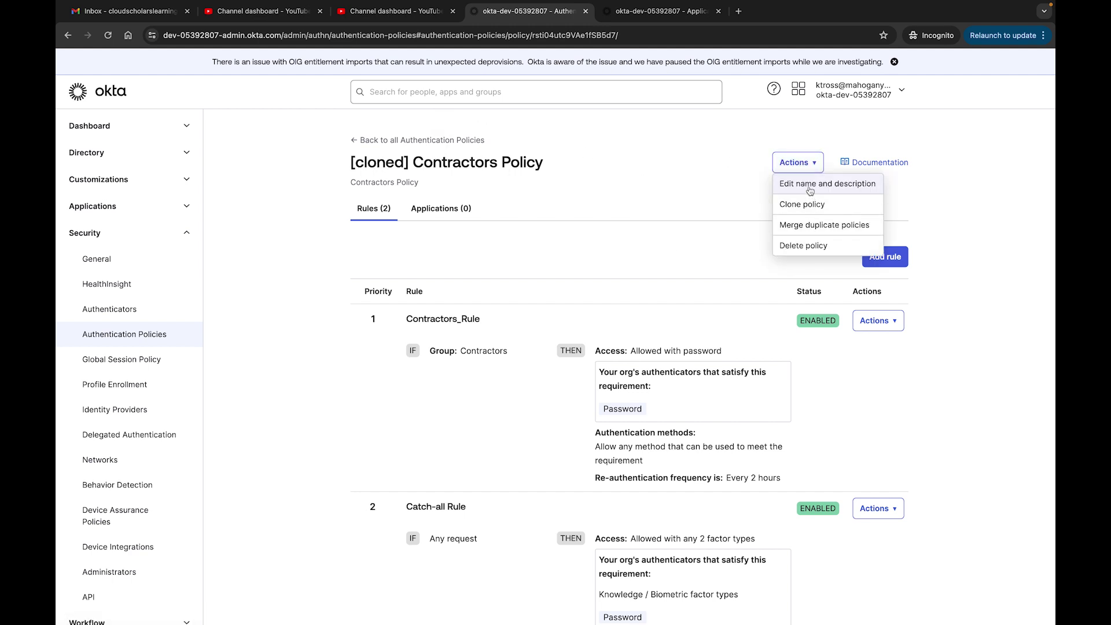
Replace '[cloned] Contractors' with 'Marketing' in the policy name and description, then save as Marketing Policy.
{"action": "left_click", "coordinate": [811, 188]}
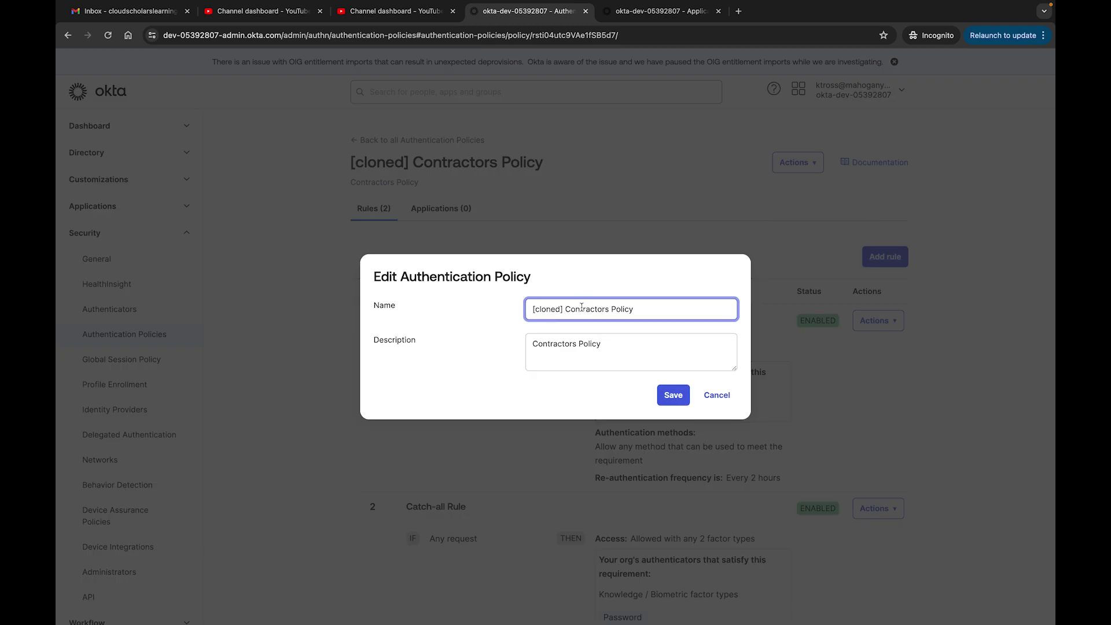
{"action": "left_click_drag", "start_coordinate": [610, 309], "coordinate": [462, 312]}
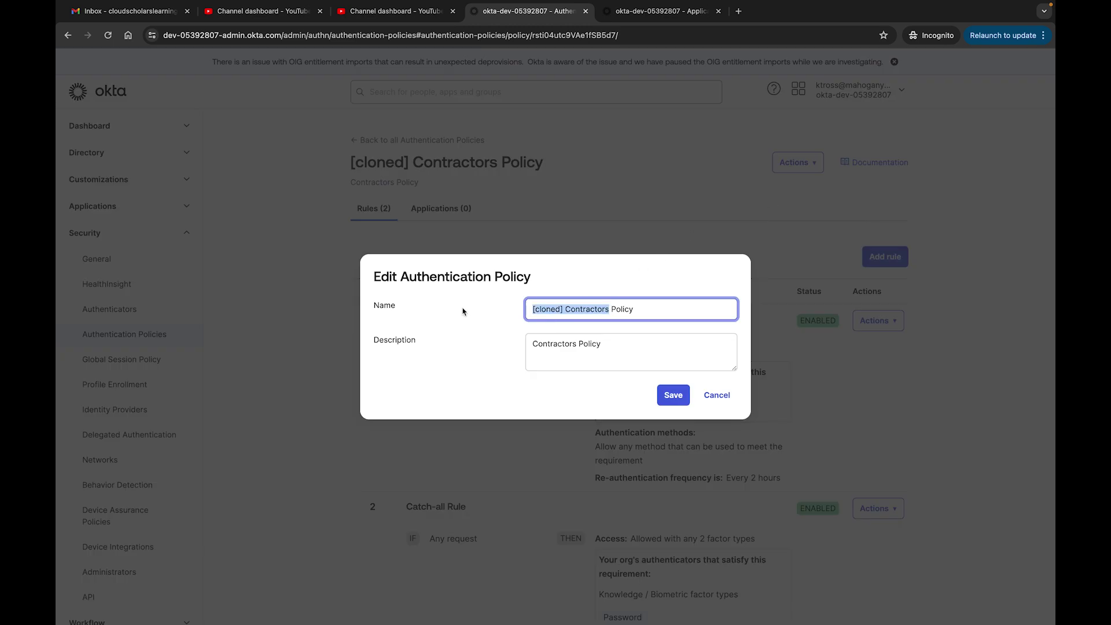
{"action": "type", "text": "Test"}
{"action": "key", "text": "BackSpace"}
{"action": "key", "text": "BackSpace"}
{"action": "key", "text": "BackSpace"}
{"action": "key", "text": "BackSpace"}
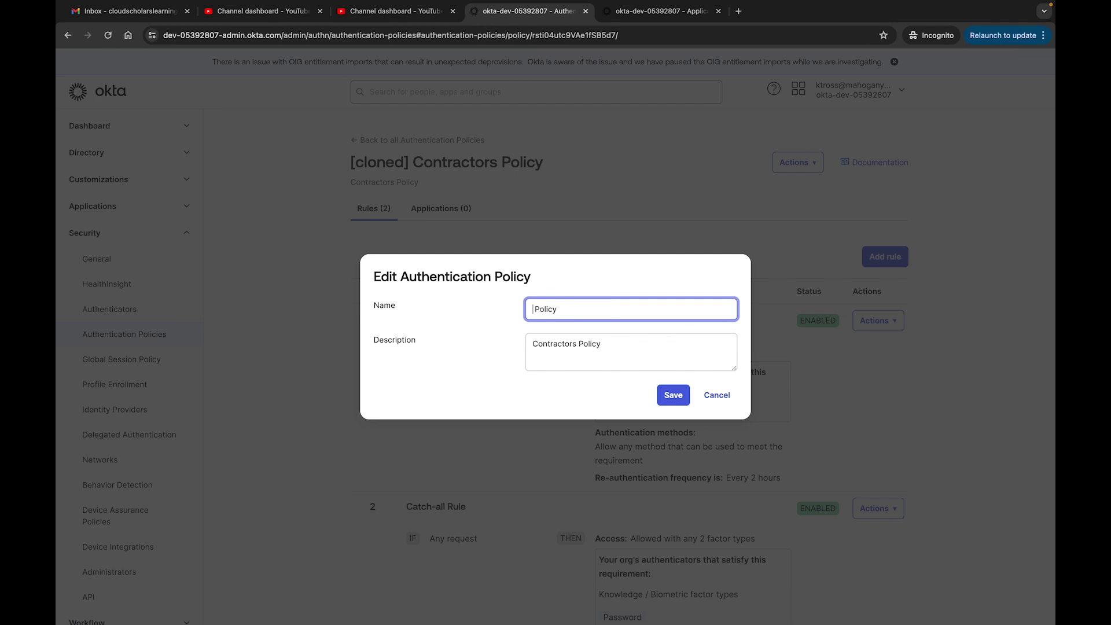
{"action": "type", "text": "Marketing"}
{"action": "double_click", "coordinate": [550, 312]}
{"action": "key", "text": "ctrl+c"}
{"action": "left_click", "coordinate": [553, 336]}
{"action": "double_click", "coordinate": [554, 336]}
{"action": "key", "text": "ctrl+v"}
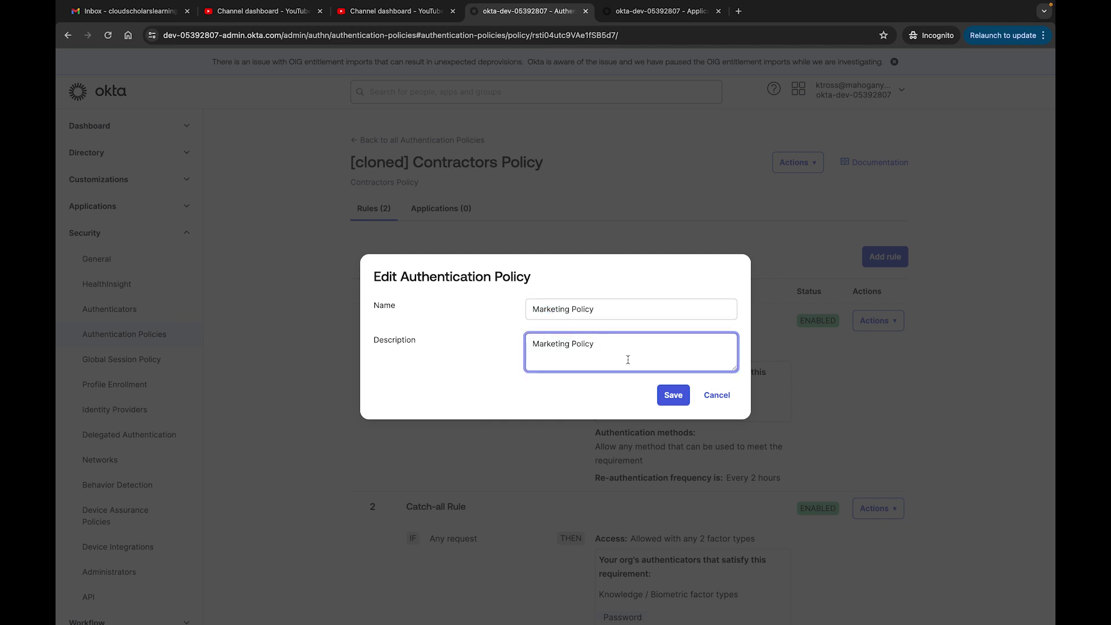
{"action": "left_click", "coordinate": [671, 393]}
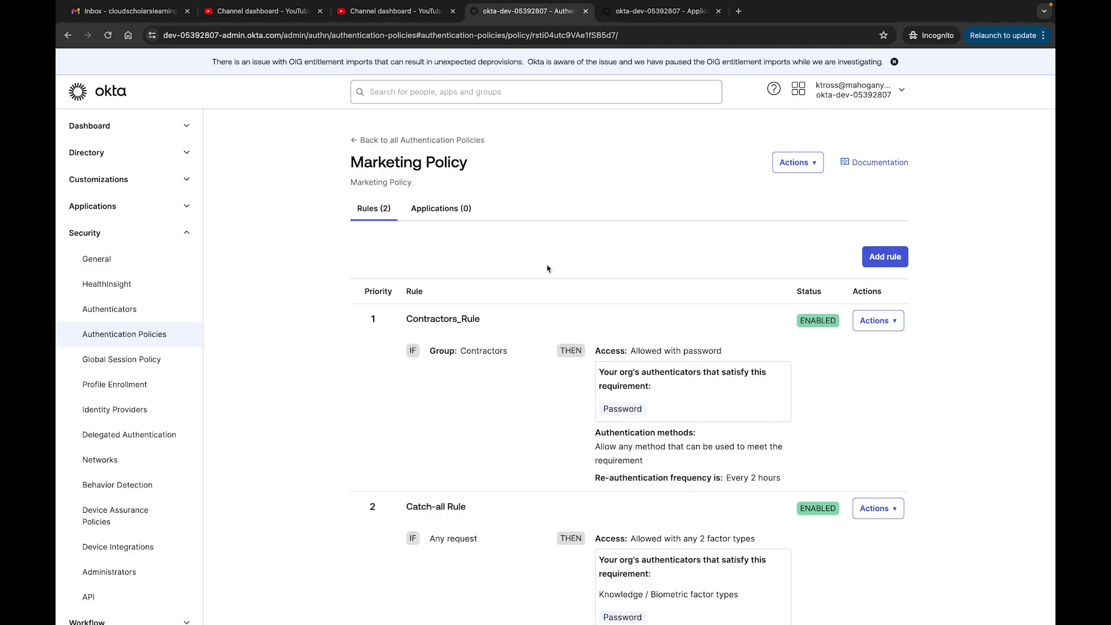
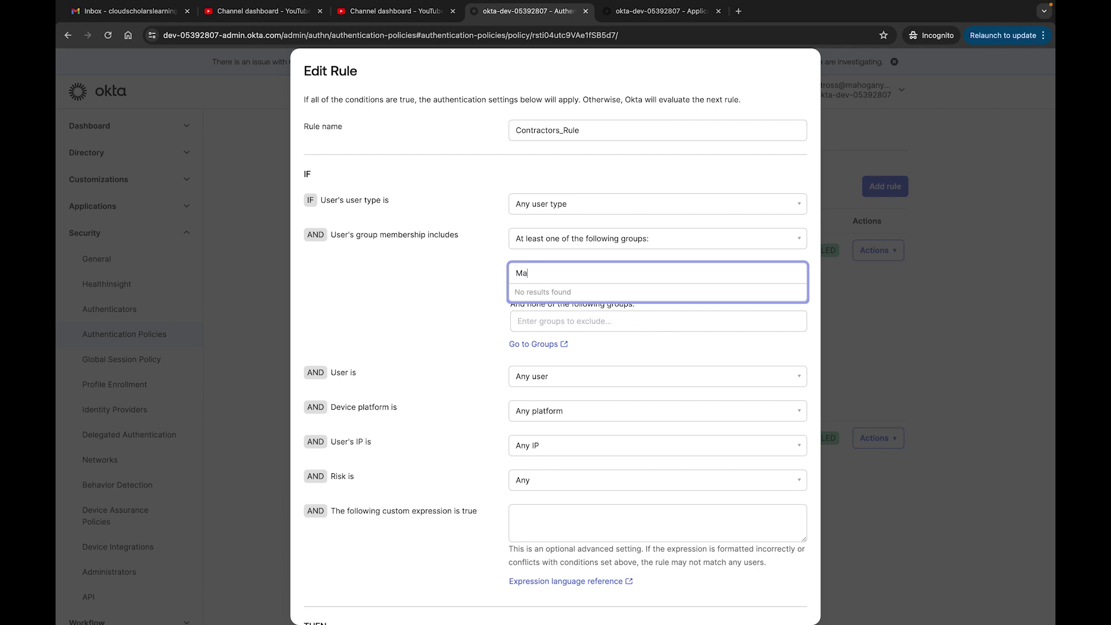
Clear the leftover text from the group search field.
{"action": "key", "text": "BackSpace"}
{"action": "key", "text": "BackSpace"}
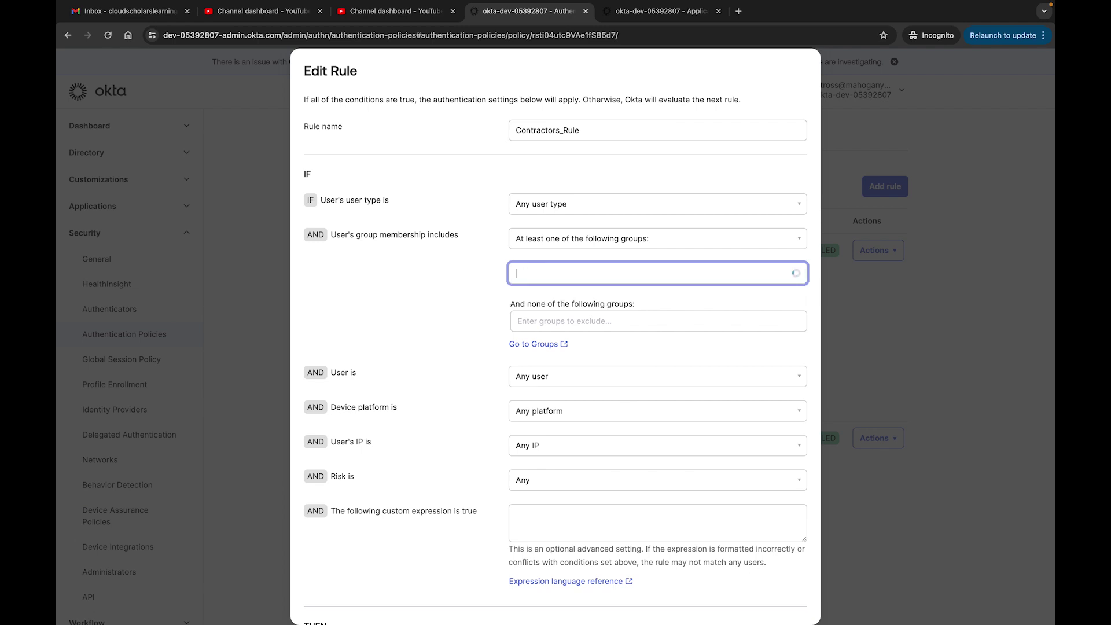
{"action": "type", "text": "he"}
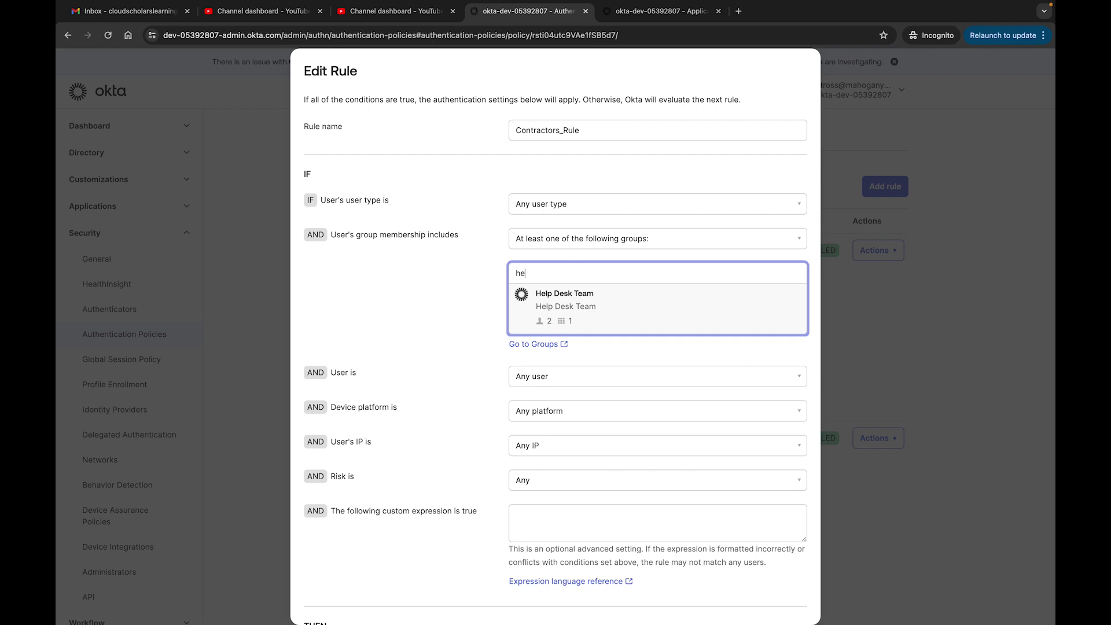
{"action": "key", "text": "BackSpace"}
{"action": "key", "text": "BackSpace"}
{"action": "left_click", "coordinate": [486, 302]}
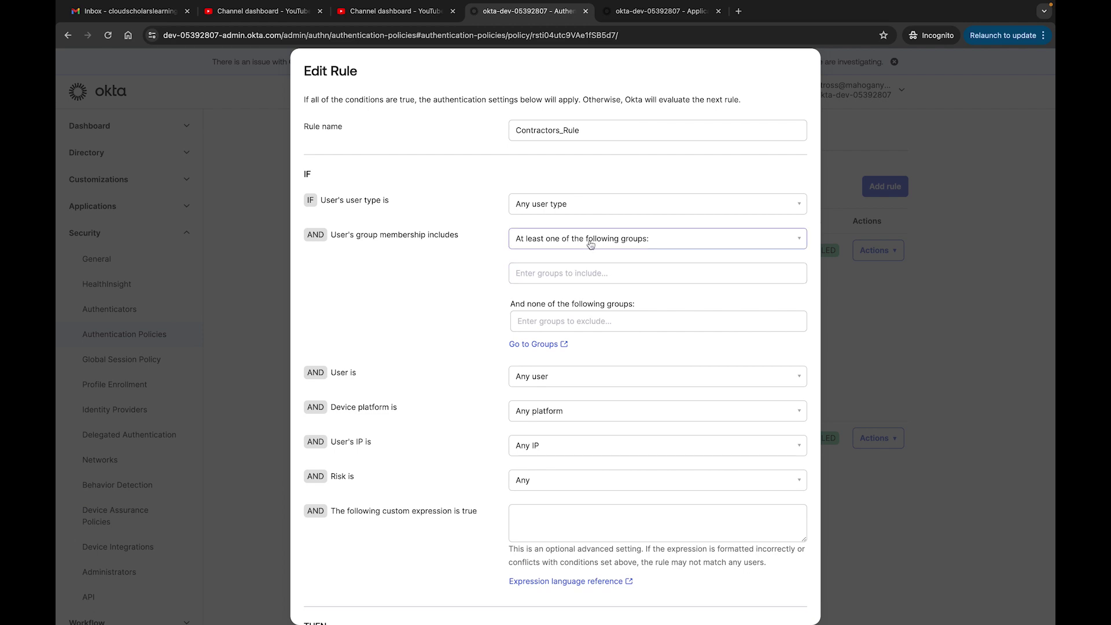
Limit the rule's user type condition to Author_User only.
{"action": "left_click", "coordinate": [570, 205]}
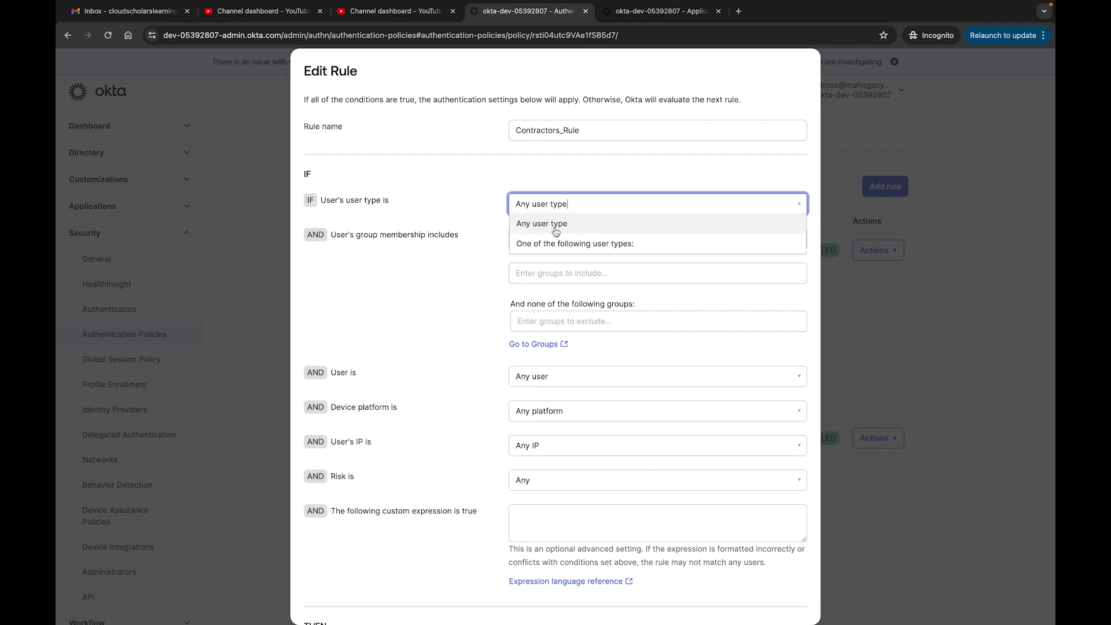
{"action": "left_click", "coordinate": [569, 225]}
{"action": "left_click", "coordinate": [555, 243]}
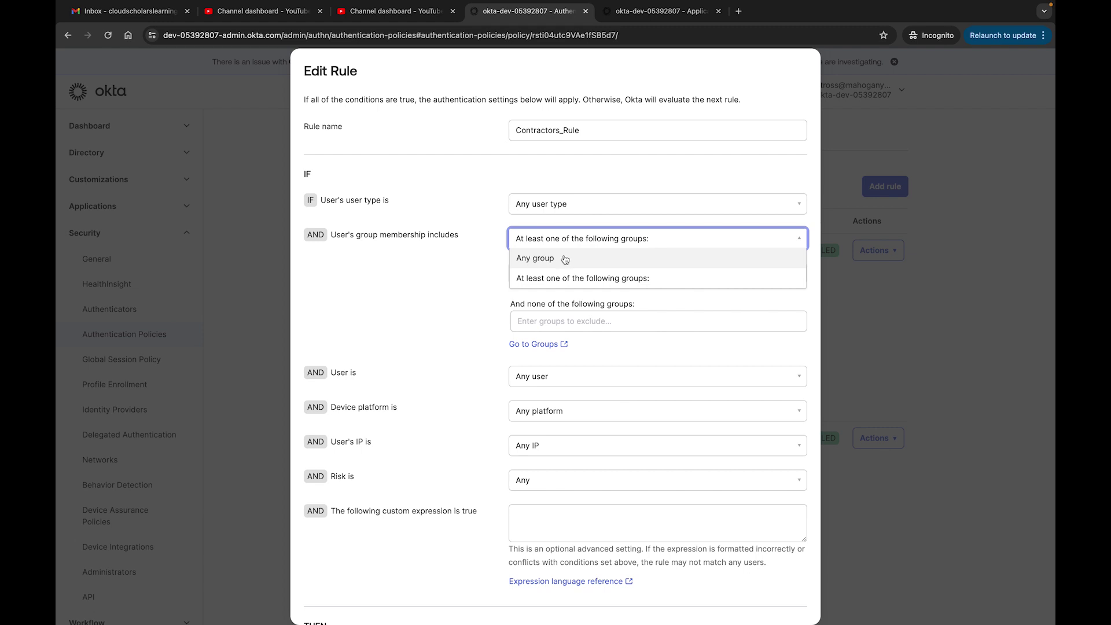
{"action": "left_click", "coordinate": [568, 204]}
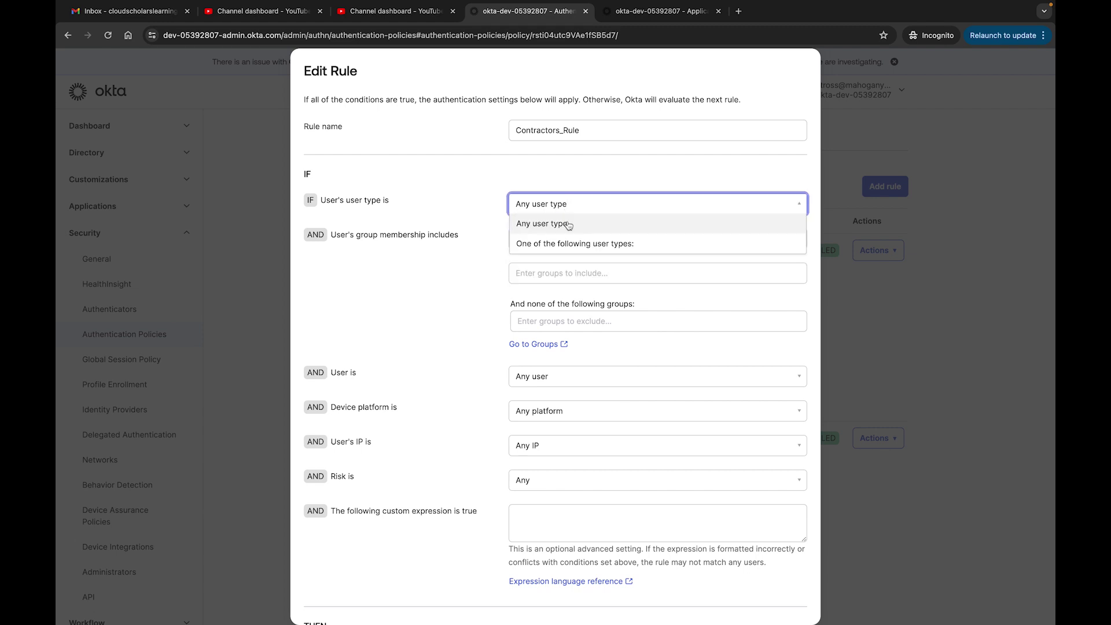
{"action": "left_click", "coordinate": [560, 243]}
{"action": "left_click", "coordinate": [548, 238]}
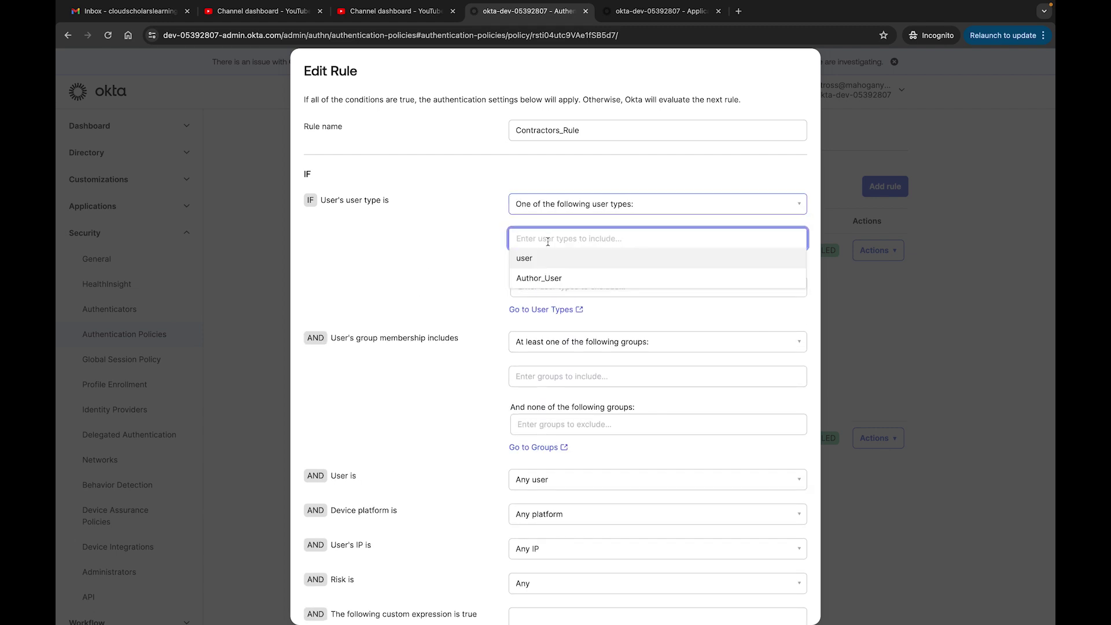
{"action": "left_click", "coordinate": [551, 281]}
{"action": "left_click", "coordinate": [452, 319]}
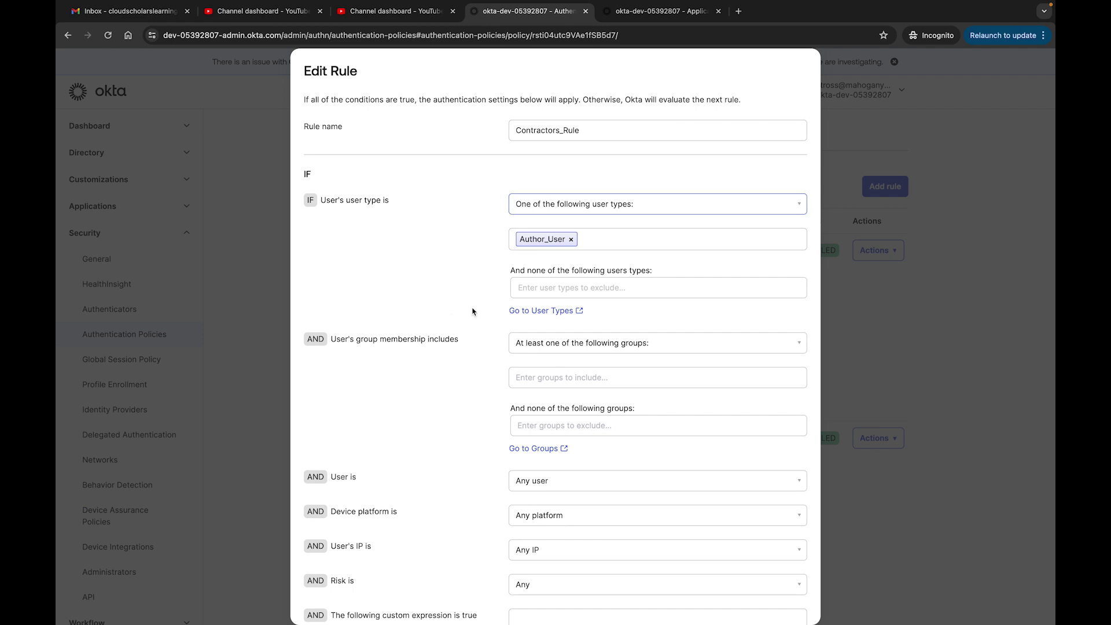
Set the group membership condition to Any group after briefly trying a group search for 'auth'.
{"action": "left_click", "coordinate": [552, 349]}
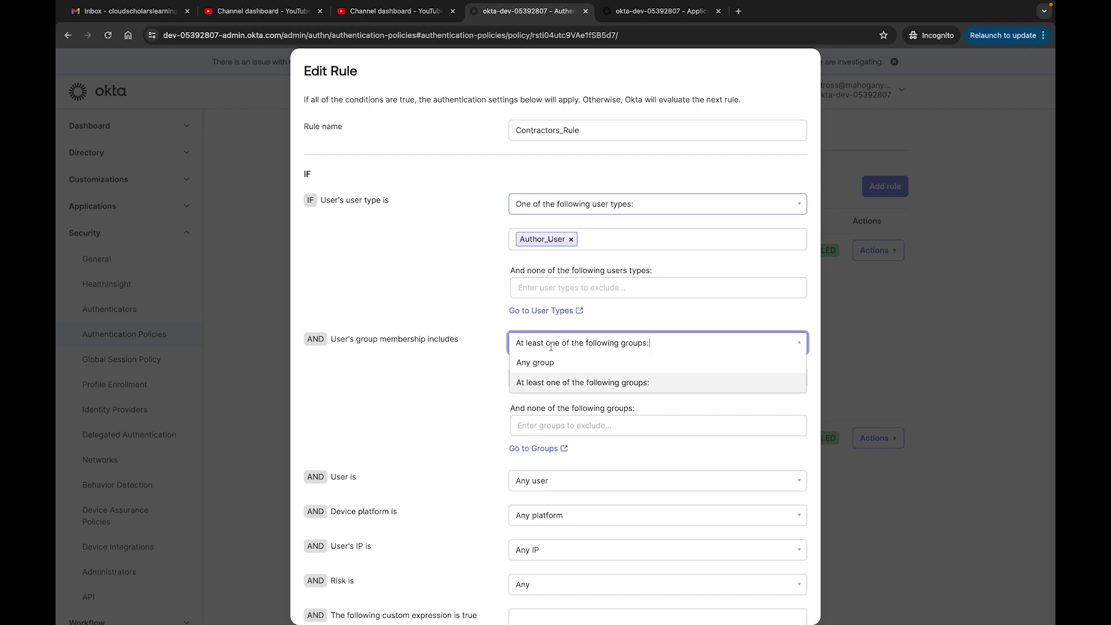
{"action": "left_click", "coordinate": [547, 368]}
{"action": "left_click", "coordinate": [555, 349]}
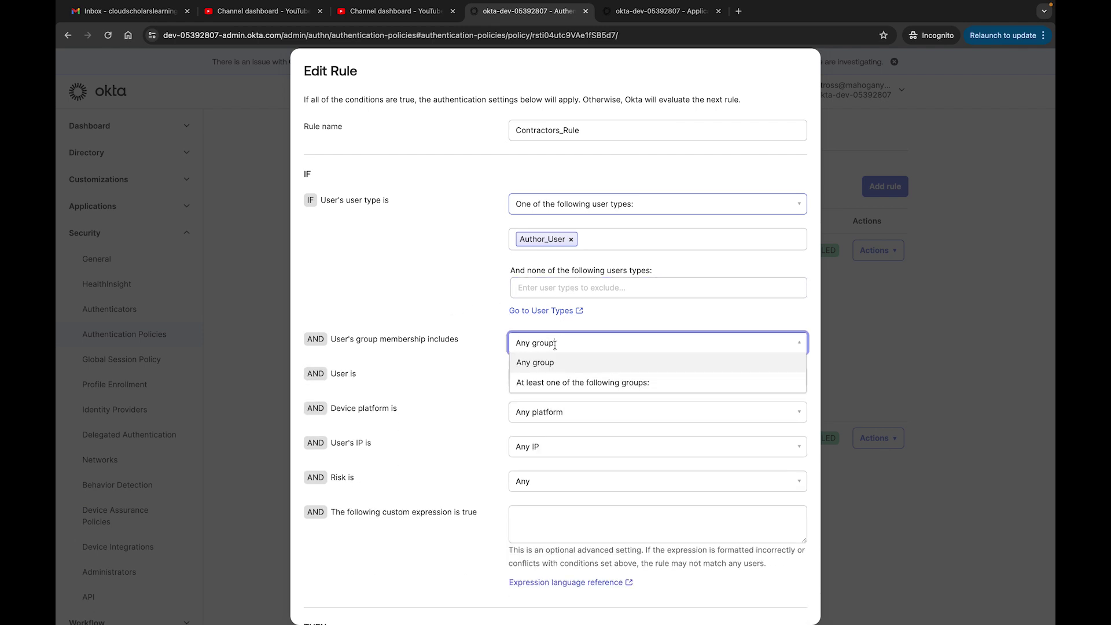
{"action": "left_click", "coordinate": [559, 379]}
{"action": "left_click", "coordinate": [560, 378]}
{"action": "type", "text": "auth"}
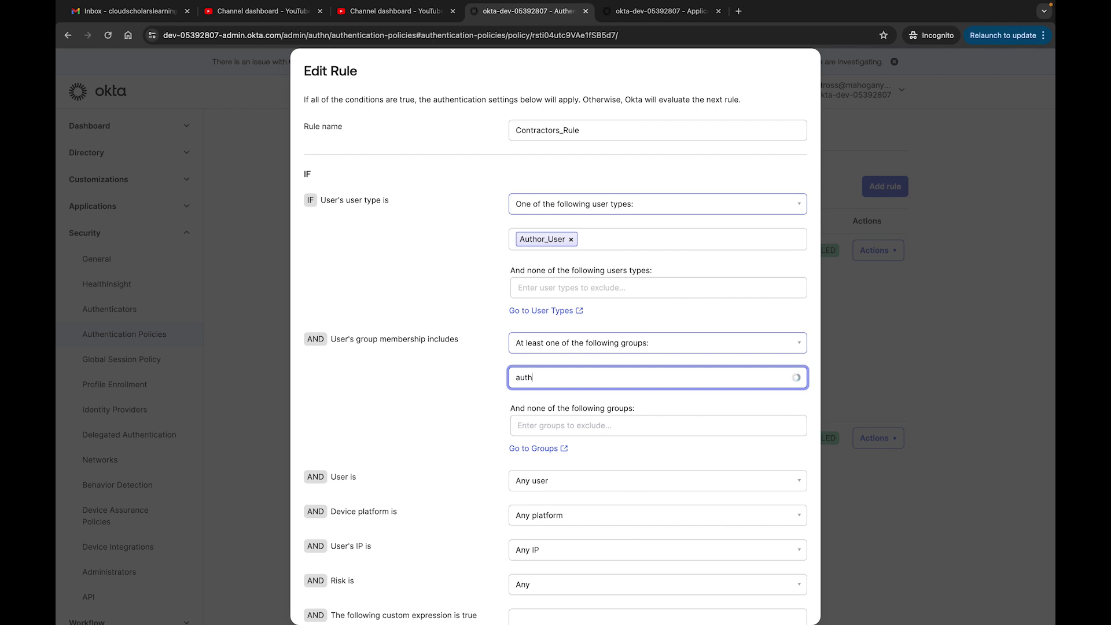
{"action": "key", "text": "BackSpace"}
{"action": "key", "text": "BackSpace"}
{"action": "key", "text": "BackSpace"}
{"action": "key", "text": "BackSpace"}
{"action": "left_click", "coordinate": [498, 385]}
{"action": "left_click", "coordinate": [600, 343]}
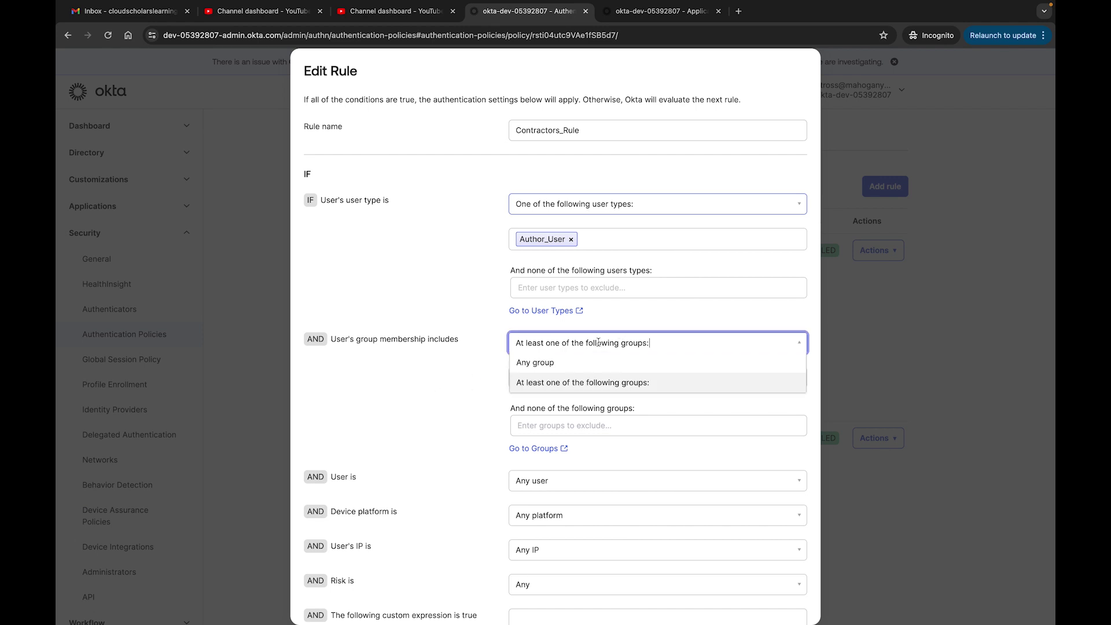
{"action": "left_click", "coordinate": [564, 362]}
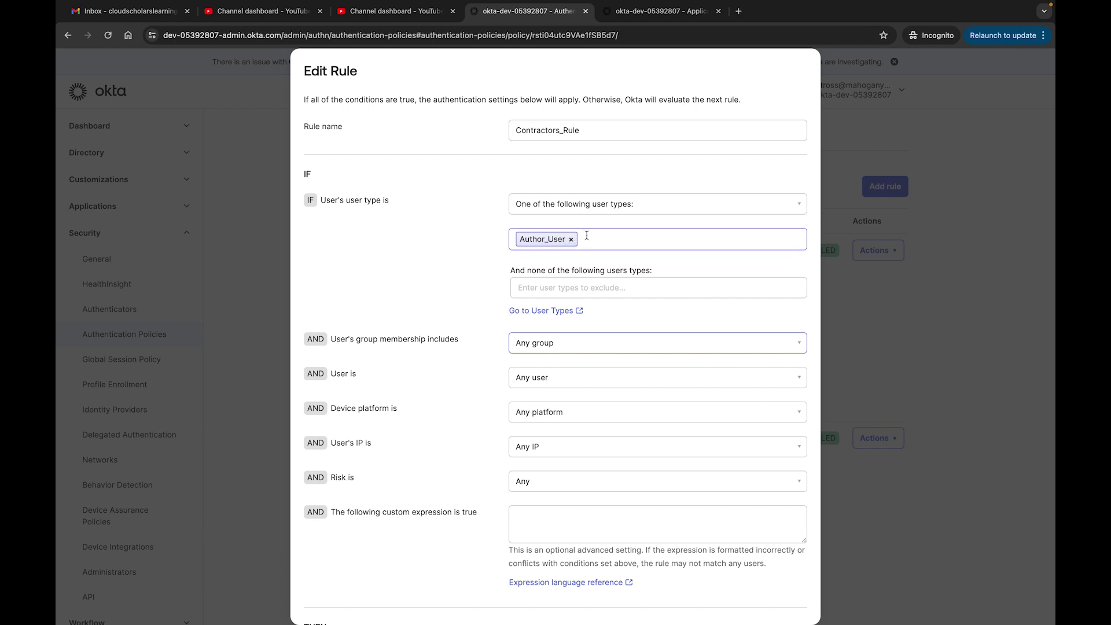
{"action": "scroll", "coordinate": [507, 422], "scroll_direction": "down", "scroll_amount": 9}
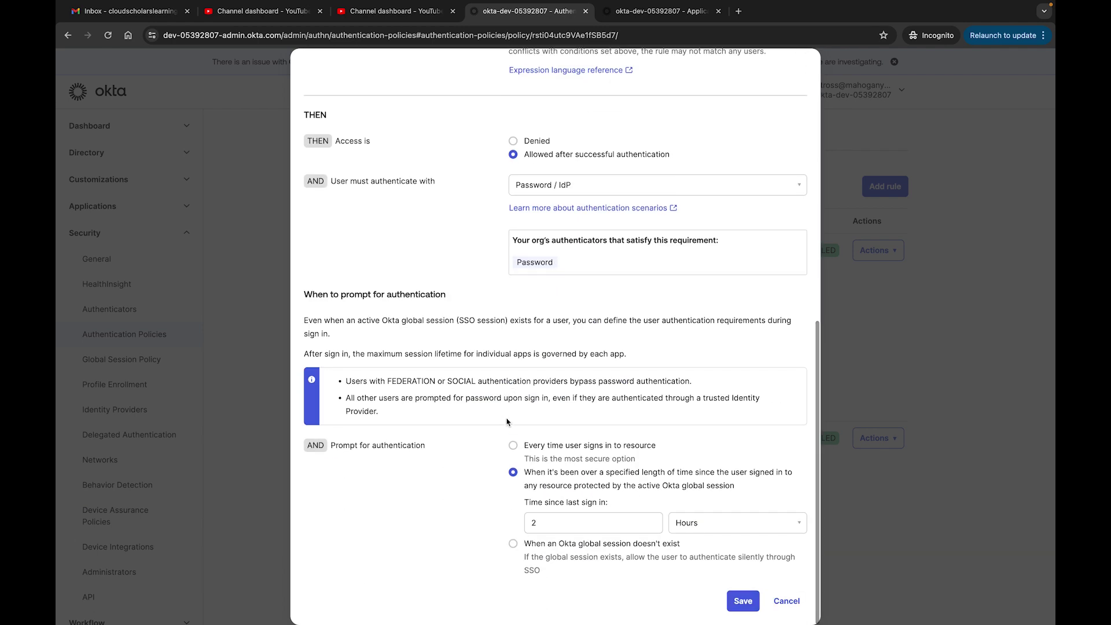
Save Contractors_Rule and review it in the Marketing Policy's Rules list.
{"action": "left_click", "coordinate": [743, 601]}
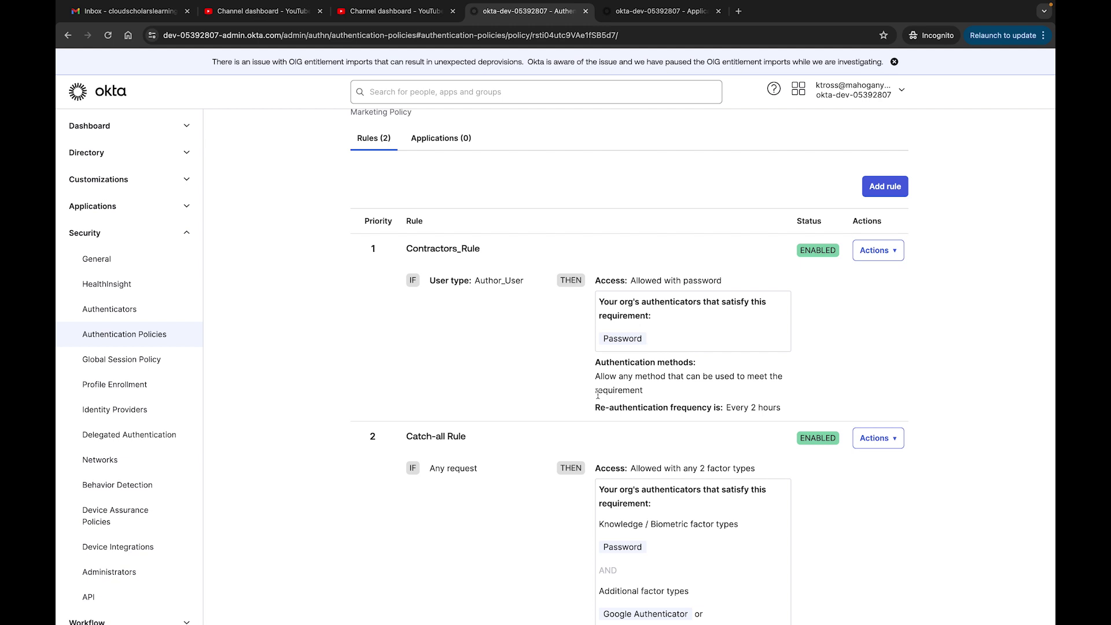
{"action": "scroll", "coordinate": [598, 394], "scroll_direction": "up", "scroll_amount": 2}
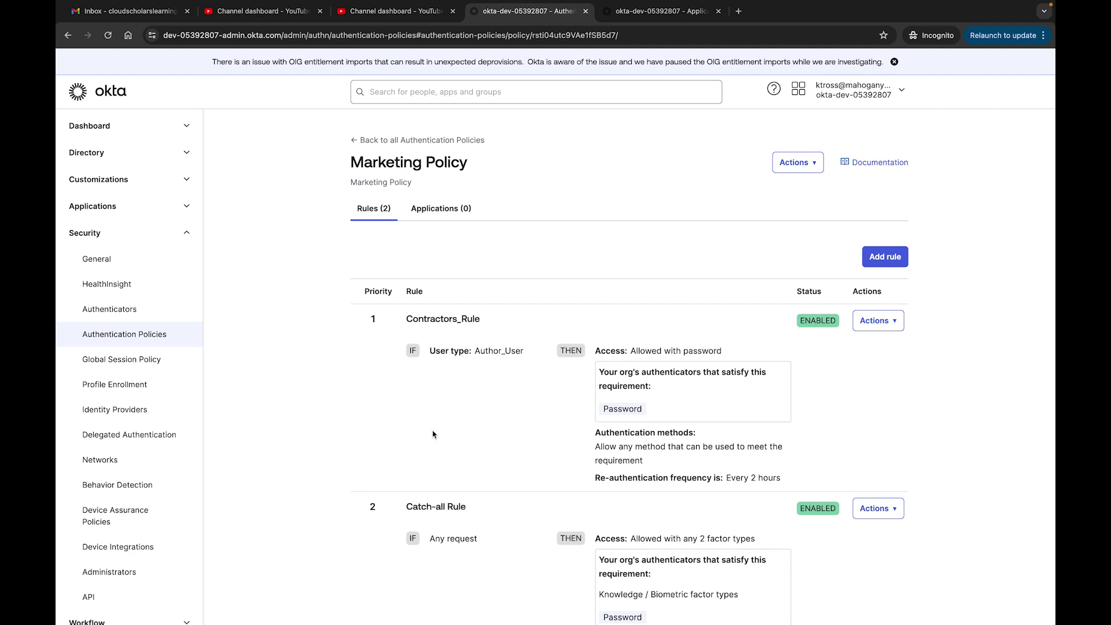
Bring up PowerPoint showing the Group Password Policies slide.
{"action": "key", "text": "super+Tab"}
{"action": "key", "text": "super+Tab"}
{"action": "key", "text": "super+Tab"}
{"action": "key", "text": "super+Tab"}
{"action": "key", "text": "super+Tab"}
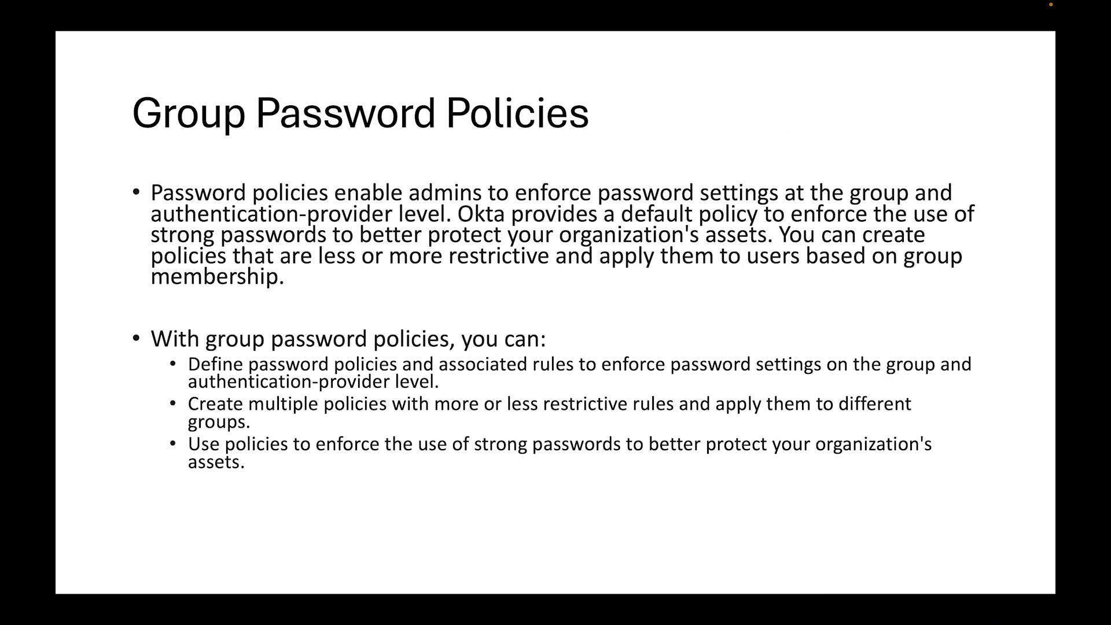
{"action": "key", "text": "Right"}
{"action": "key", "text": "Left"}
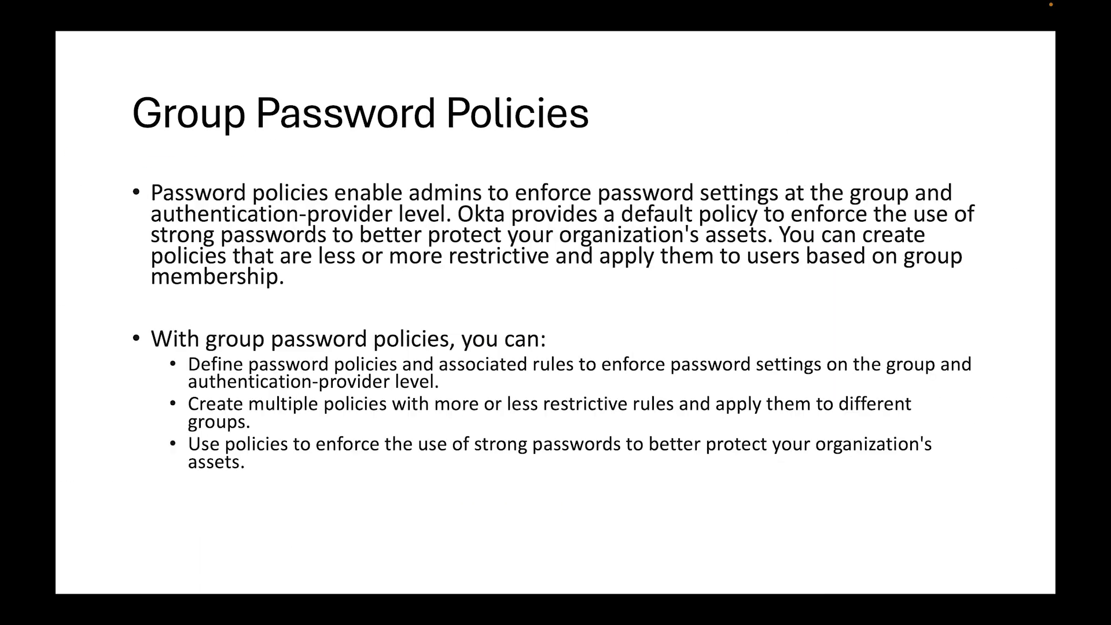